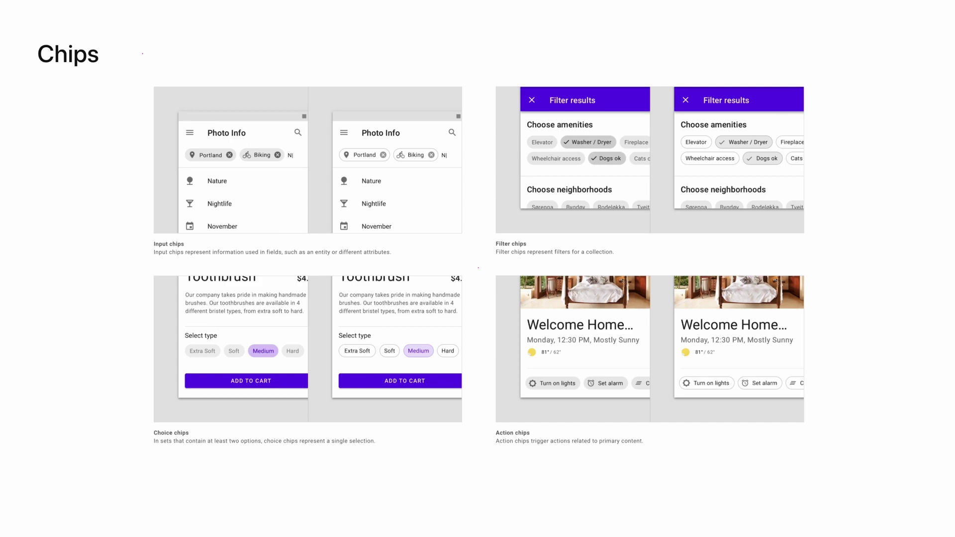
pyautogui.press('Right')
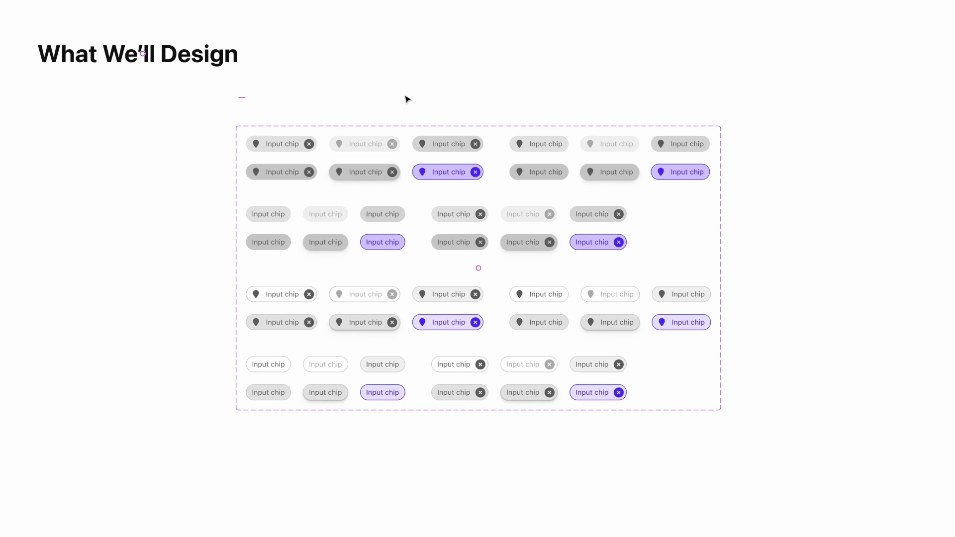
pyautogui.press('n')
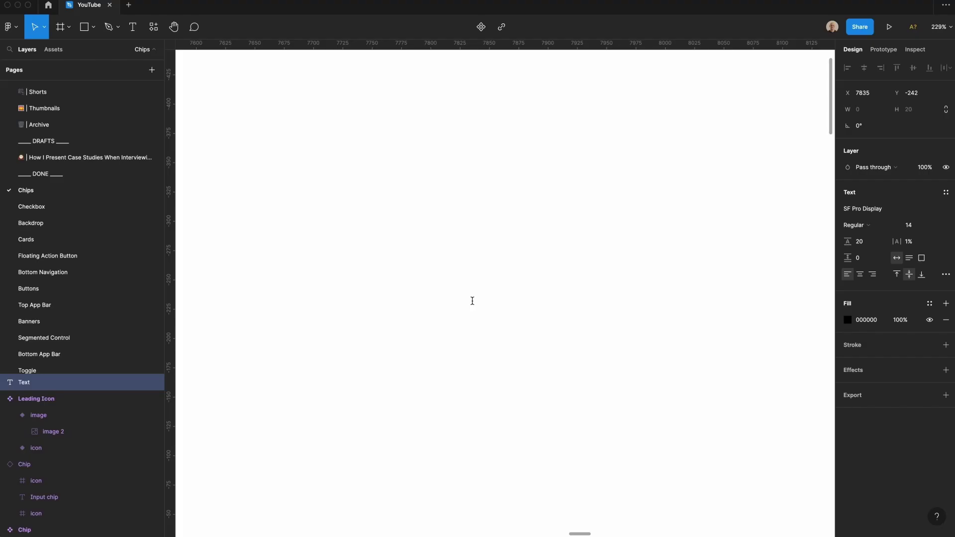
# Add the text "Text string" on the empty canvas and wrap it in an auto layout frame
pyautogui.write('Text string')
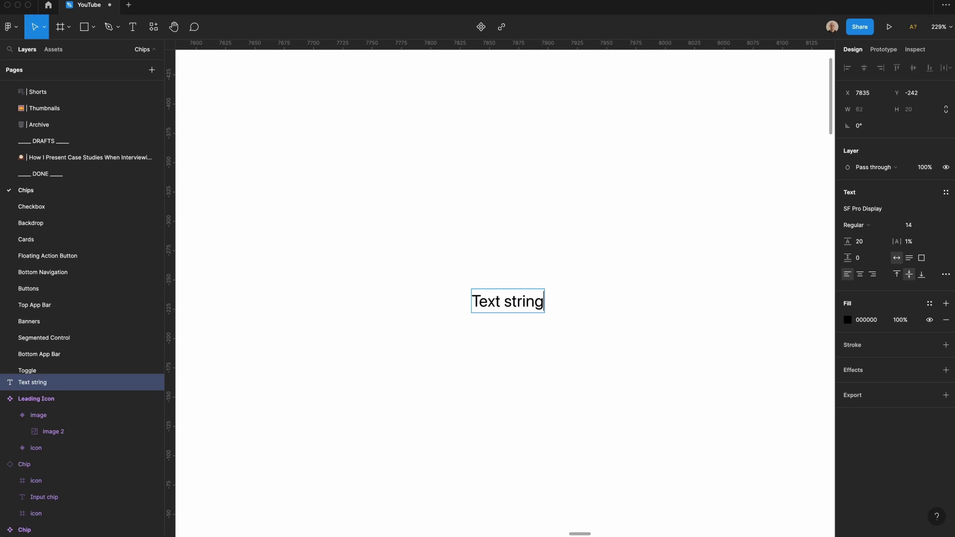
pyautogui.press('Escape')
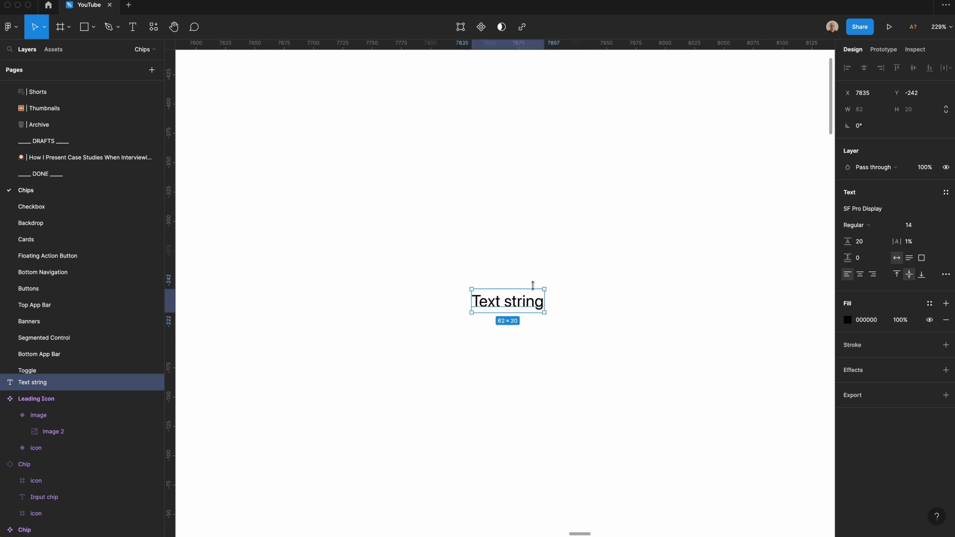
pyautogui.hotkey('shift', 'a')
# Fill the auto layout frame with the Grey/100 color style
pyautogui.click(928, 342)
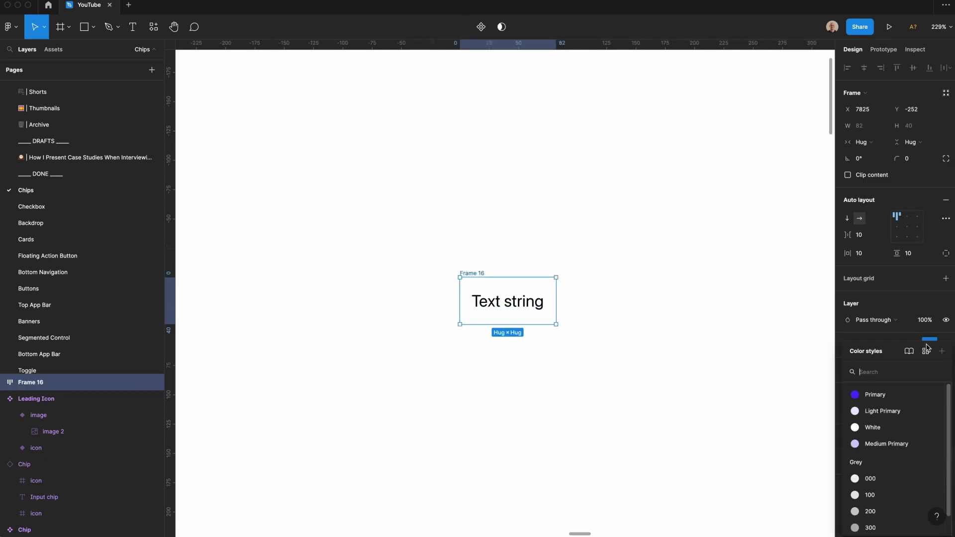
pyautogui.click(875, 495)
pyautogui.click(814, 274)
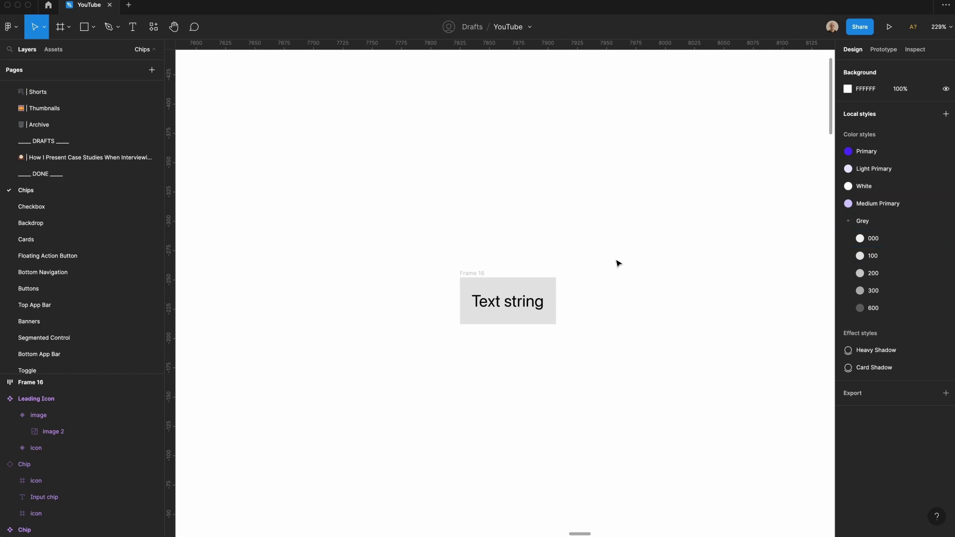
# Set the frame's auto layout item spacing to 8, horizontal padding to 12 and vertical padding to 6
pyautogui.click(860, 236)
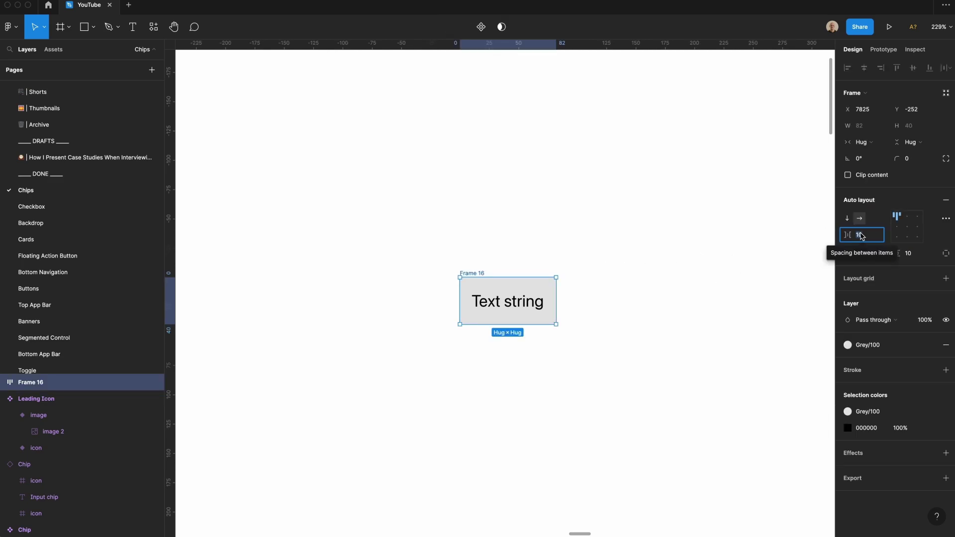
pyautogui.write('8')
pyautogui.press('Return')
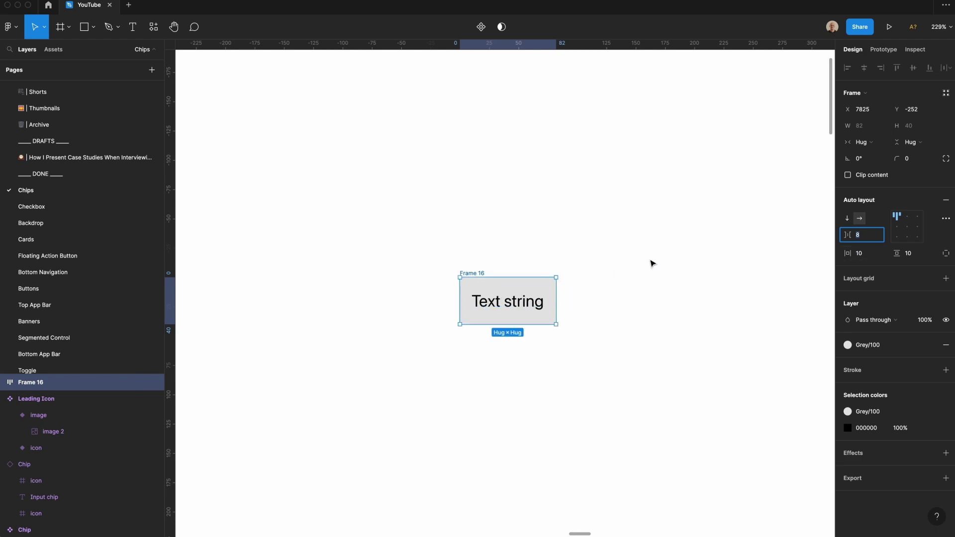
pyautogui.click(868, 255)
pyautogui.write('12')
pyautogui.press('Return')
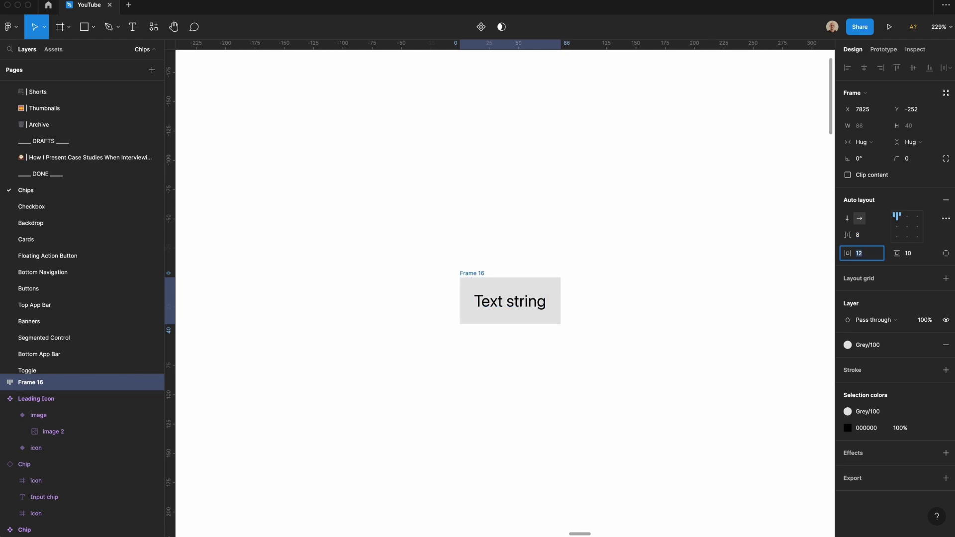
pyautogui.click(909, 254)
pyautogui.write('6')
pyautogui.press('Return')
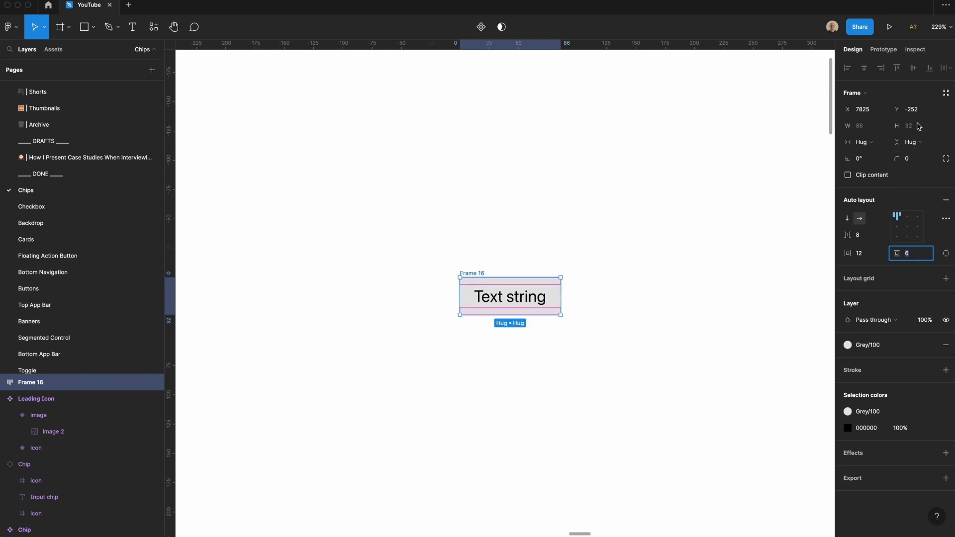
# Round the frame into a pill shape with a corner radius of 30
pyautogui.click(919, 158)
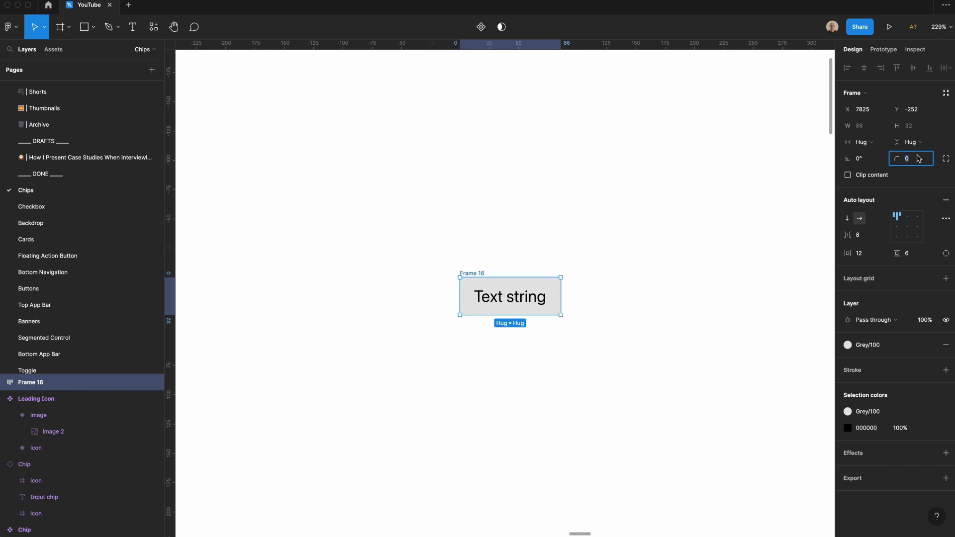
pyautogui.write('32')
pyautogui.press('Return')
pyautogui.click(791, 149)
# Apply the Grey/600 color style to the chip's text
pyautogui.click(509, 297)
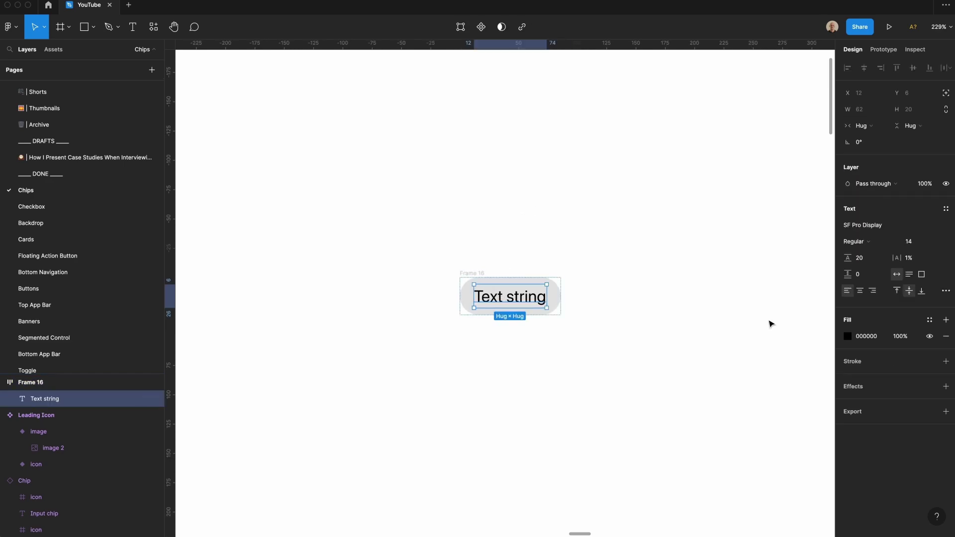
pyautogui.click(929, 320)
pyautogui.scroll(-1, 905, 445)
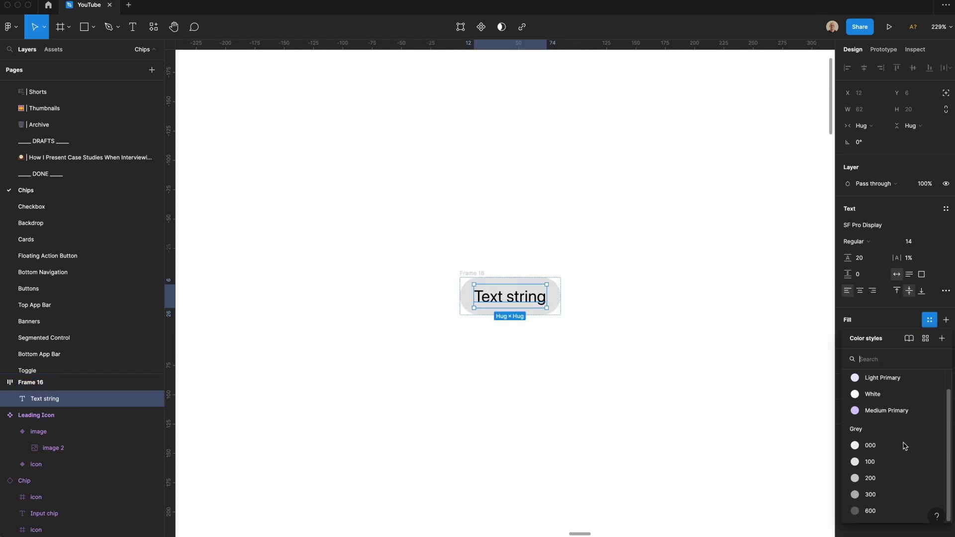
pyautogui.click(870, 510)
pyautogui.click(563, 351)
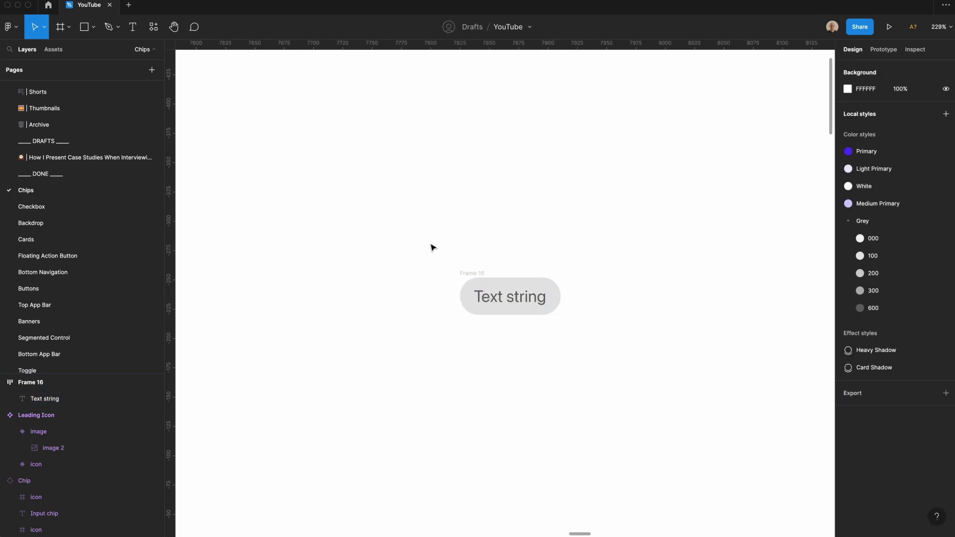
# Rename the chip frame as Default and place a duplicate 35 px directly below it
pyautogui.click(489, 279)
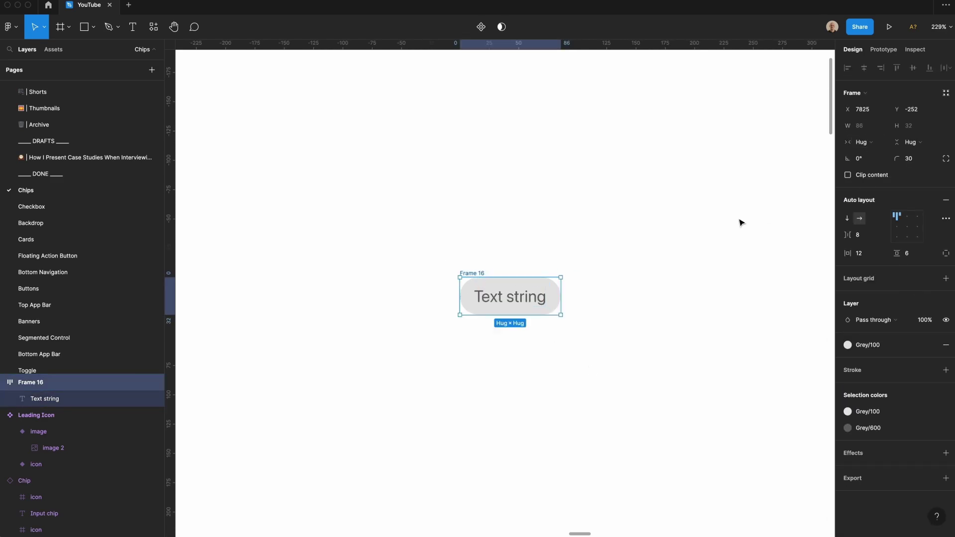
pyautogui.press('super+r')
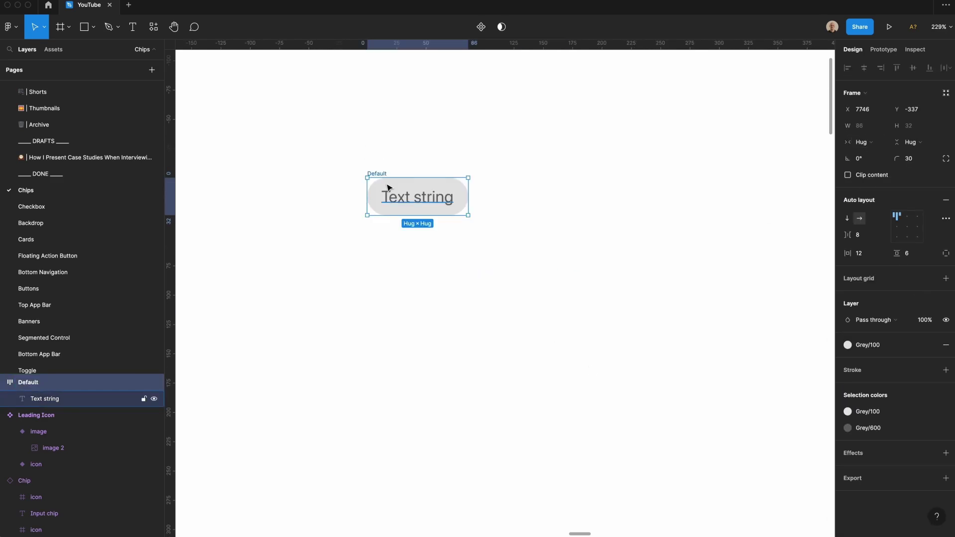
pyautogui.moveTo(389, 187); pyautogui.dragTo(390, 272)
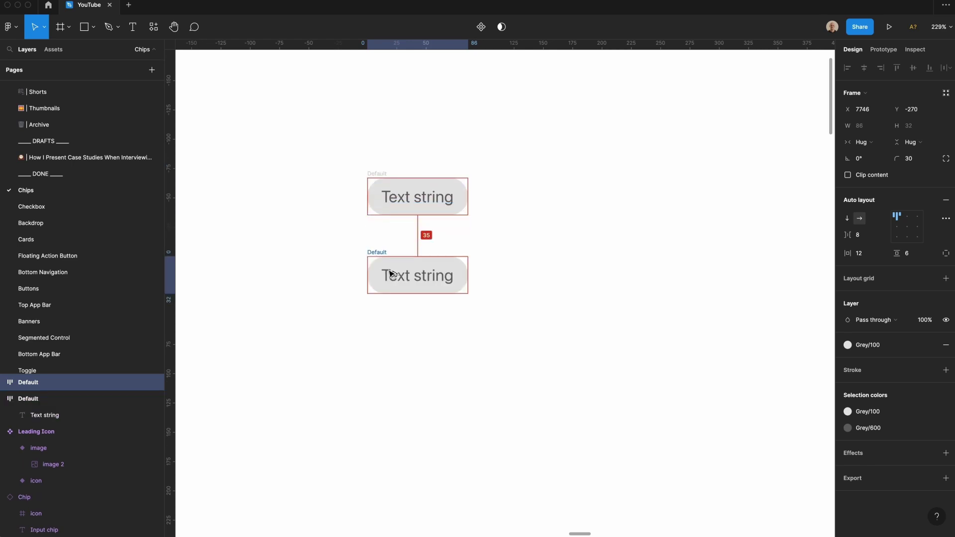
# Restyle the lower chip with a white fill and a light grey outline
pyautogui.click(321, 237)
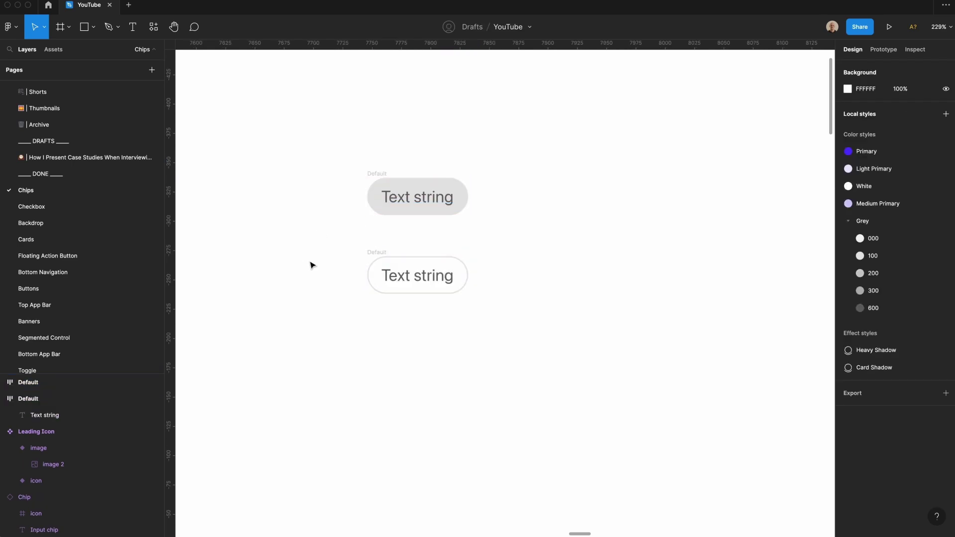
pyautogui.click(381, 264)
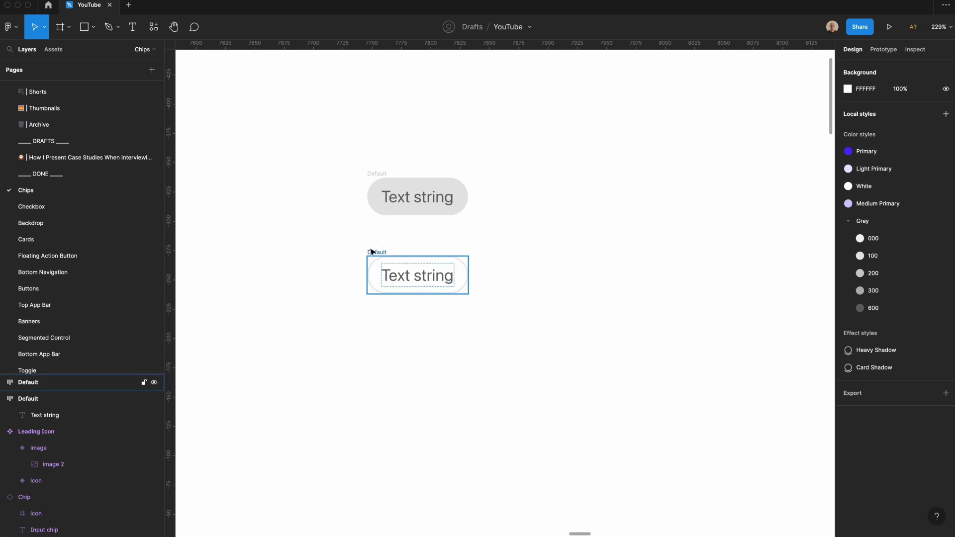
pyautogui.click(376, 253)
pyautogui.press('alt')
pyautogui.click(348, 187)
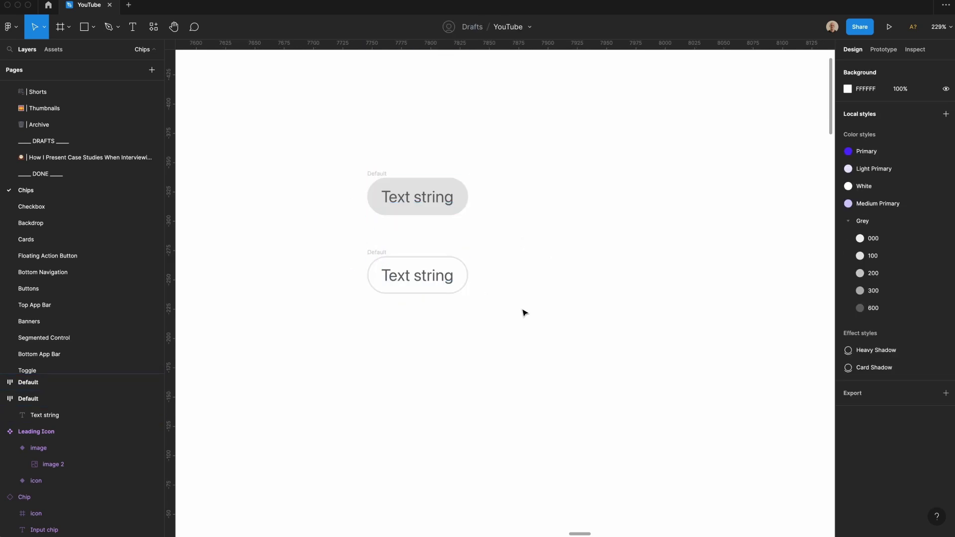
# Copy the lower chip's text out onto the canvas and change the copy to read "circle-xmark"
pyautogui.moveTo(447, 276); pyautogui.dragTo(615, 317)
pyautogui.doubleClick(606, 318)
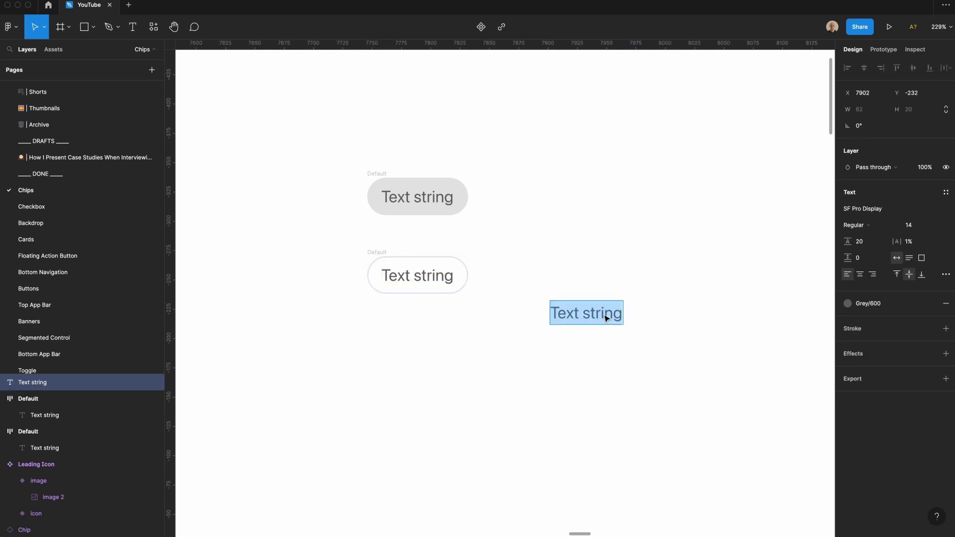
pyautogui.write('circle-')
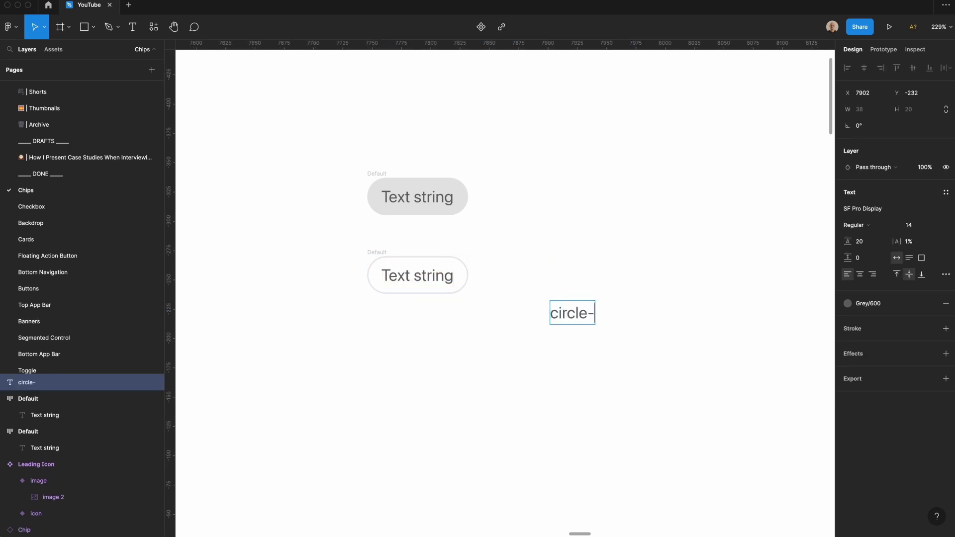
pyautogui.write('xmark')
pyautogui.press('Escape')
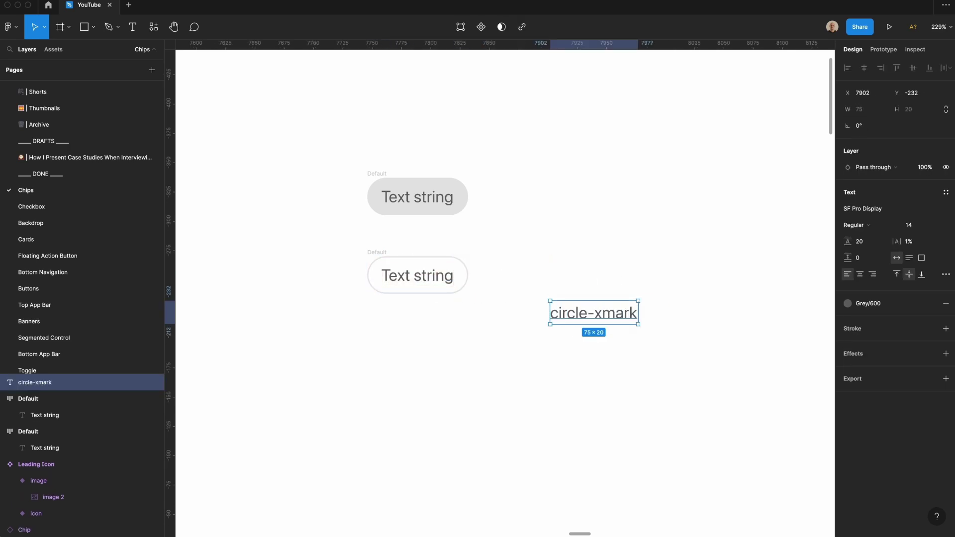
# Set the circle-xmark text to Font Awesome 6 Pro Solid and place the resulting icon after the lower chip's text
pyautogui.click(948, 209)
pyautogui.scroll(10, 948, 208)
pyautogui.click(895, 271)
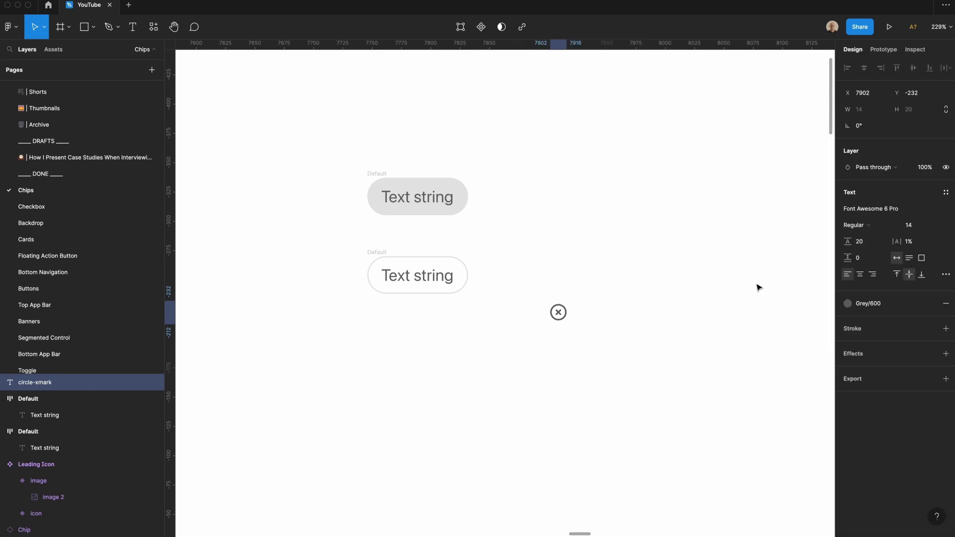
pyautogui.click(866, 231)
pyautogui.click(859, 226)
pyautogui.click(860, 229)
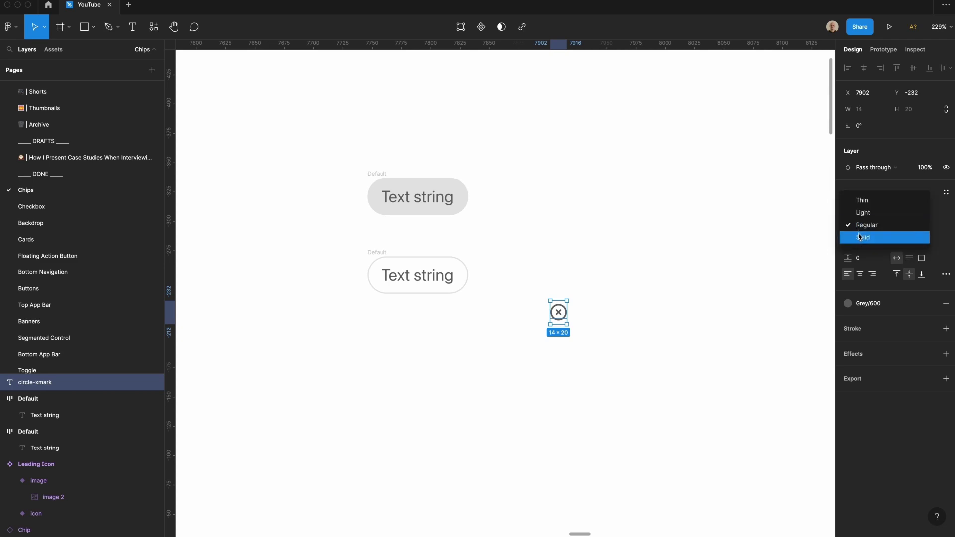
pyautogui.click(859, 236)
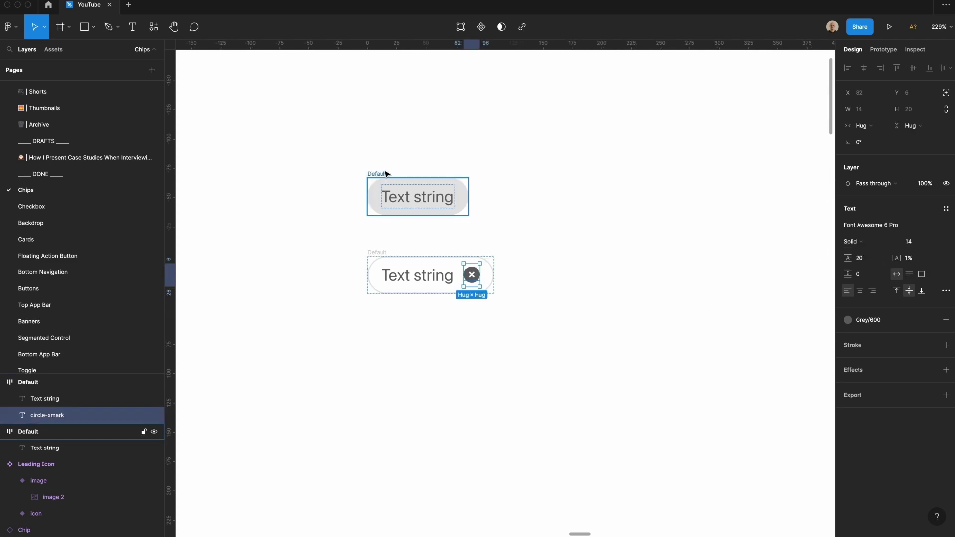
# Paste the circle-xmark icon into the upper grey chip after its text
pyautogui.click(386, 174)
pyautogui.press('super+v')
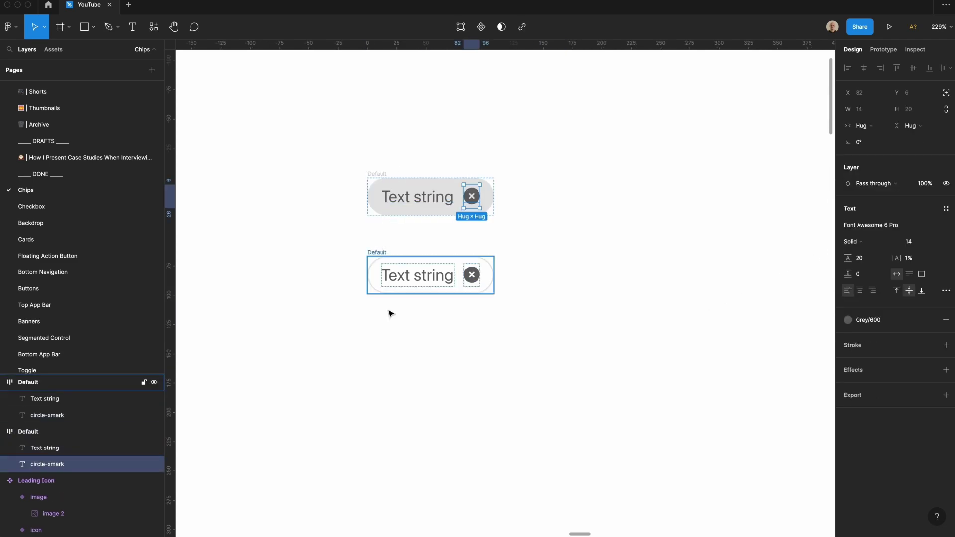
pyautogui.click(390, 377)
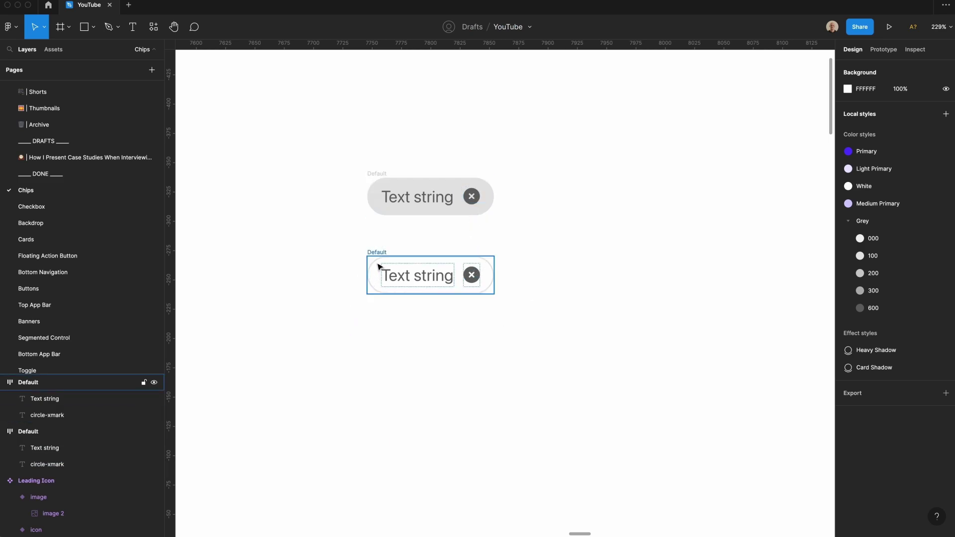
# Draw a square frame beside the lower chip, size it to 24 × 24 and name it "icon"
pyautogui.press('f')
pyautogui.moveTo(531, 294); pyautogui.dragTo(555, 317)
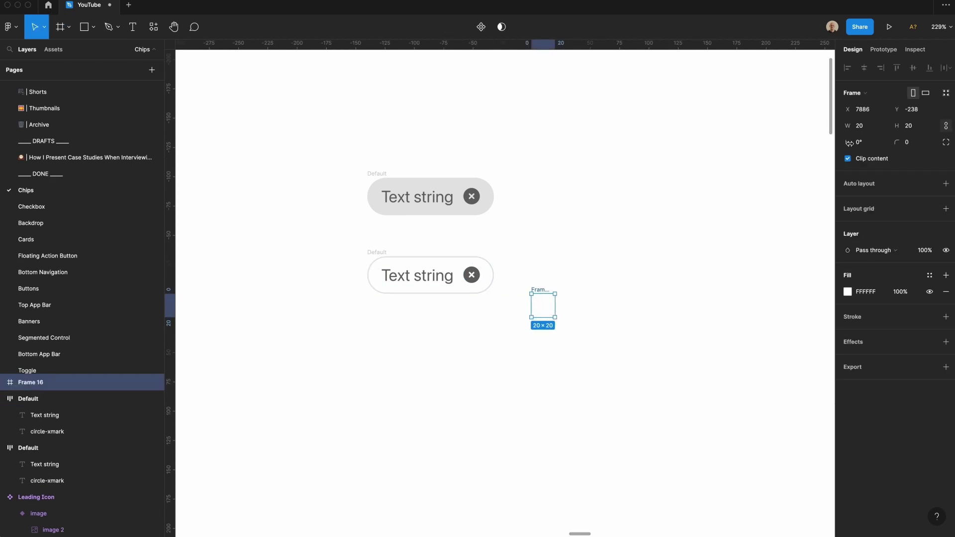
pyautogui.click(876, 126)
pyautogui.write('24')
pyautogui.click(558, 289)
pyautogui.doubleClick(555, 288)
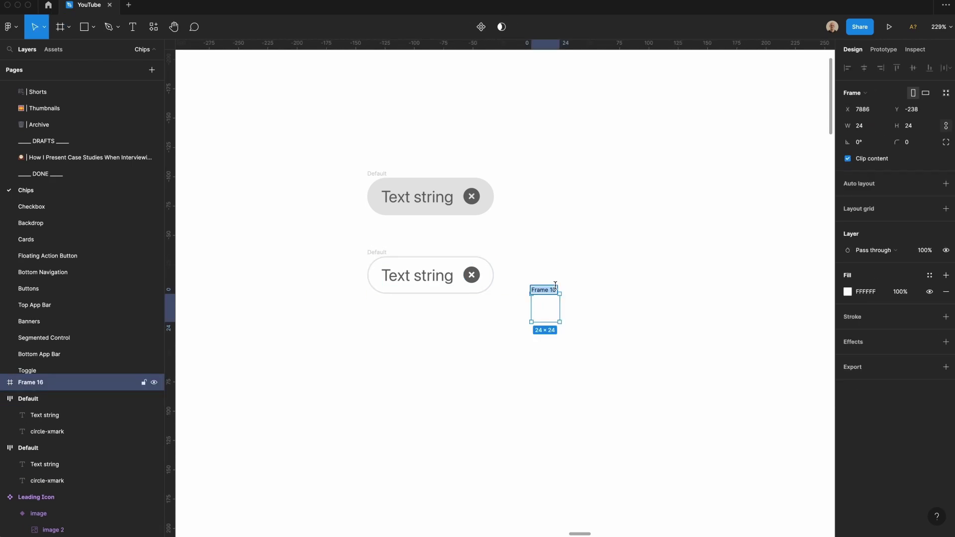
pyautogui.write('icon')
pyautogui.press('Return')
# Duplicate the icon frame beside the original and rename the copy as "image"
pyautogui.moveTo(549, 316); pyautogui.dragTo(595, 317)
pyautogui.doubleClick(582, 290)
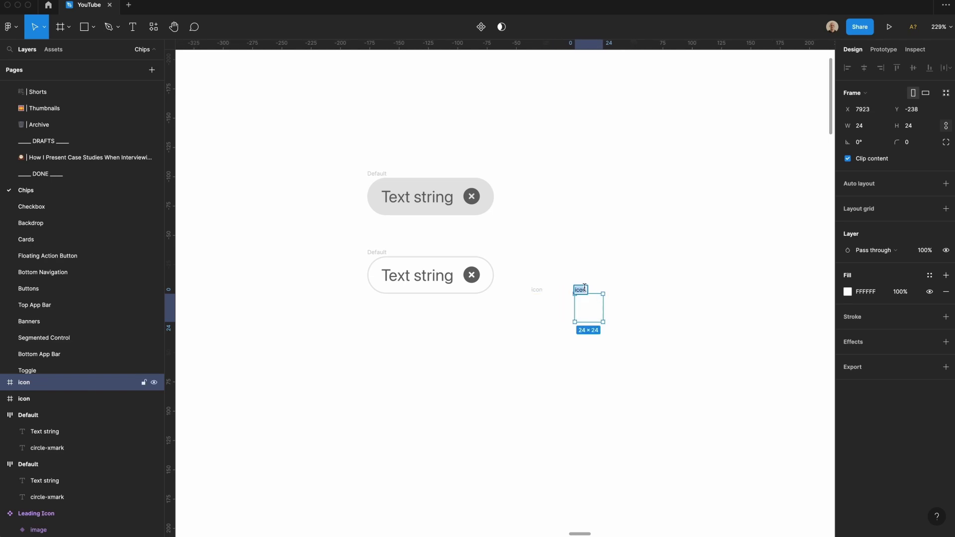
pyautogui.write('image')
pyautogui.press('Return')
# Paste the portrait photo into the image frame and shrink it to fit as a circular avatar
pyautogui.hotkey('ctrl', 'v')
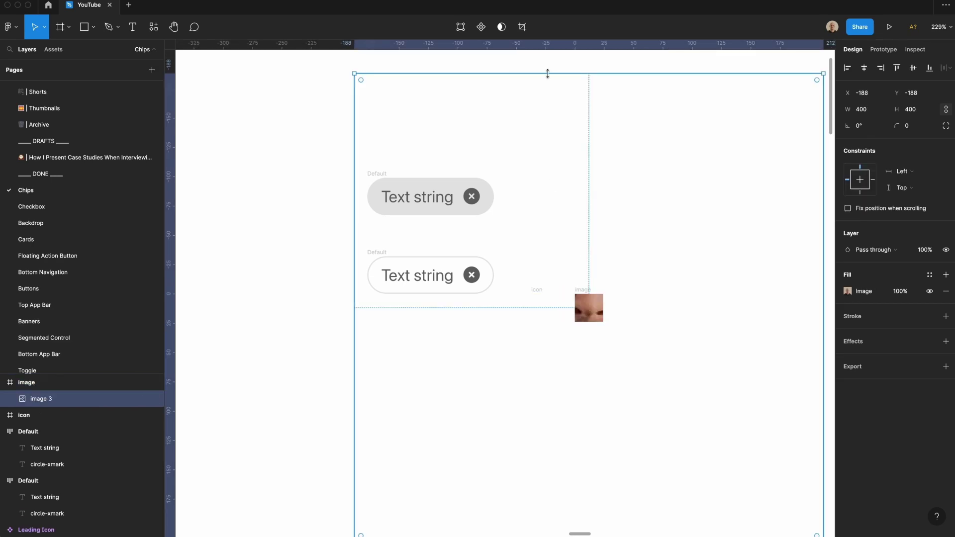
pyautogui.moveTo(547, 74); pyautogui.dragTo(590, 292)
# Copy the lower chip's circle-xmark icon into the icon frame and change its text to "image"
pyautogui.click(476, 273)
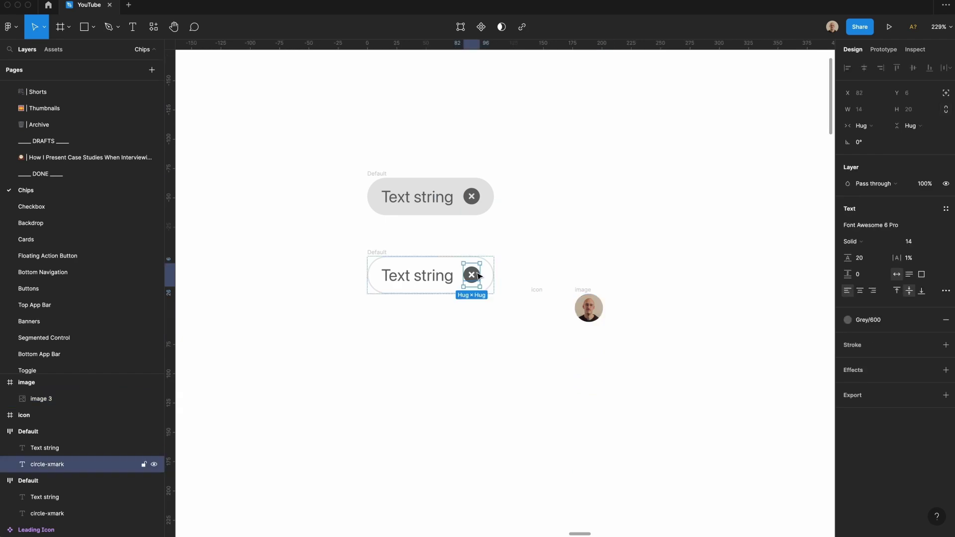
pyautogui.hotkey('ctrl', 'c')
pyautogui.click(547, 303)
pyautogui.hotkey('ctrl', 'v')
pyautogui.press('Return')
pyautogui.write('i')
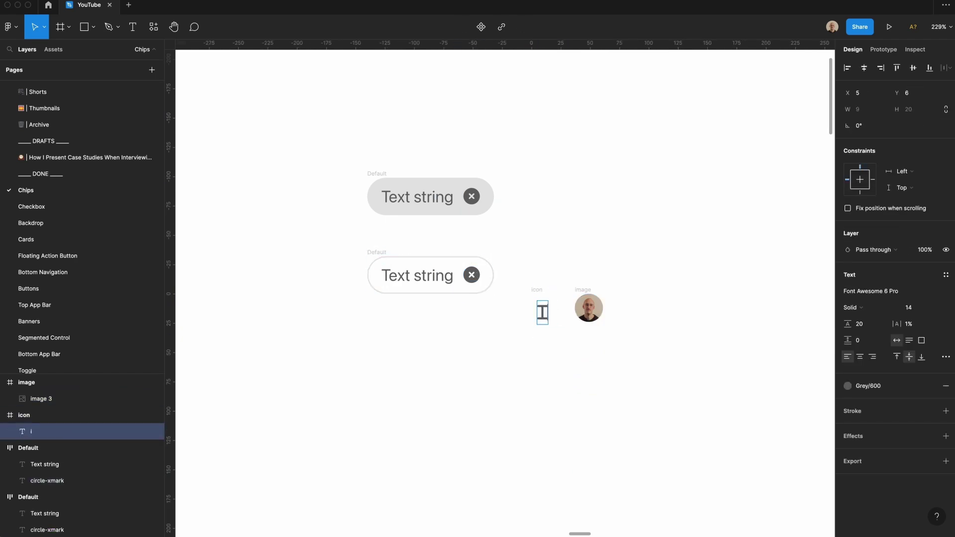
pyautogui.write('mage')
pyautogui.press('Escape')
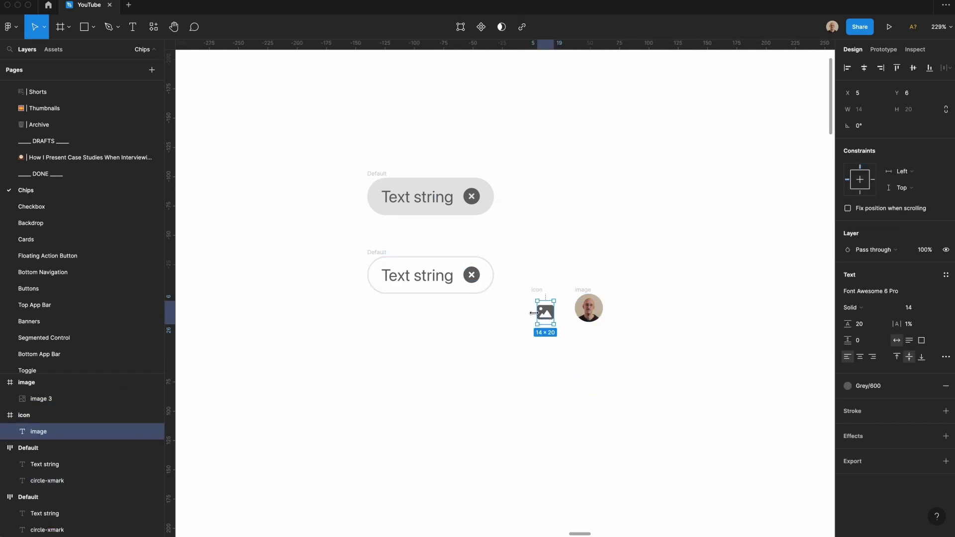
# Set the image glyph's text box width to 20 and center it within the icon frame
pyautogui.moveTo(534, 313); pyautogui.dragTo(528, 313)
pyautogui.click(866, 111)
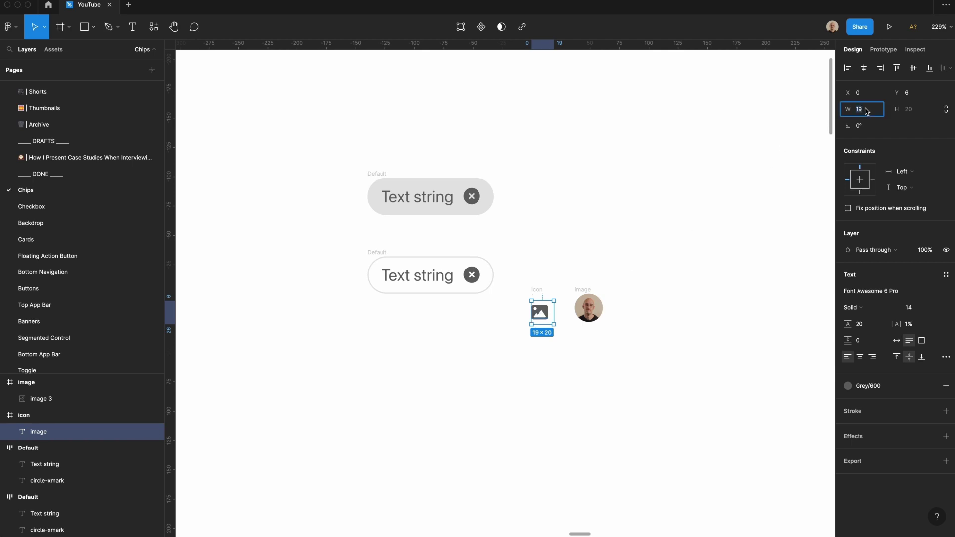
pyautogui.write('20')
pyautogui.press('Return')
pyautogui.click(911, 67)
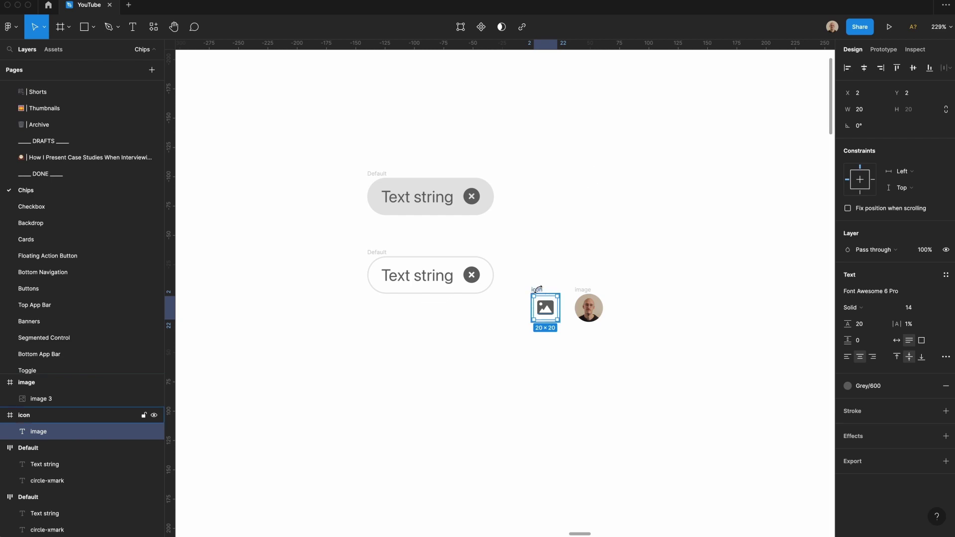
# Move the icon and image frames together below the chips and combine them as a component set
pyautogui.click(537, 290)
pyautogui.keyDown('shift'); pyautogui.click(581, 291); pyautogui.keyUp('shift')
pyautogui.moveTo(581, 291); pyautogui.dragTo(492, 363)
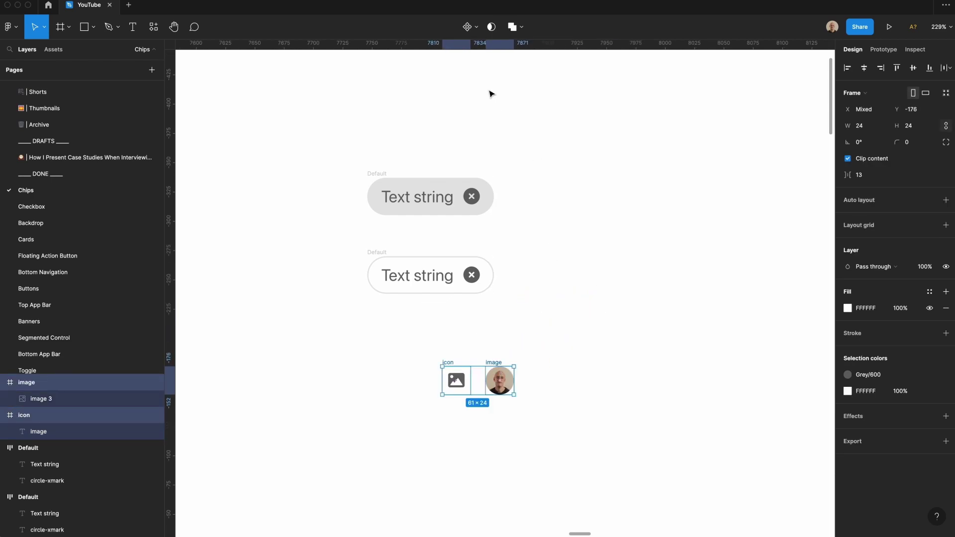
pyautogui.click(476, 27)
pyautogui.click(472, 74)
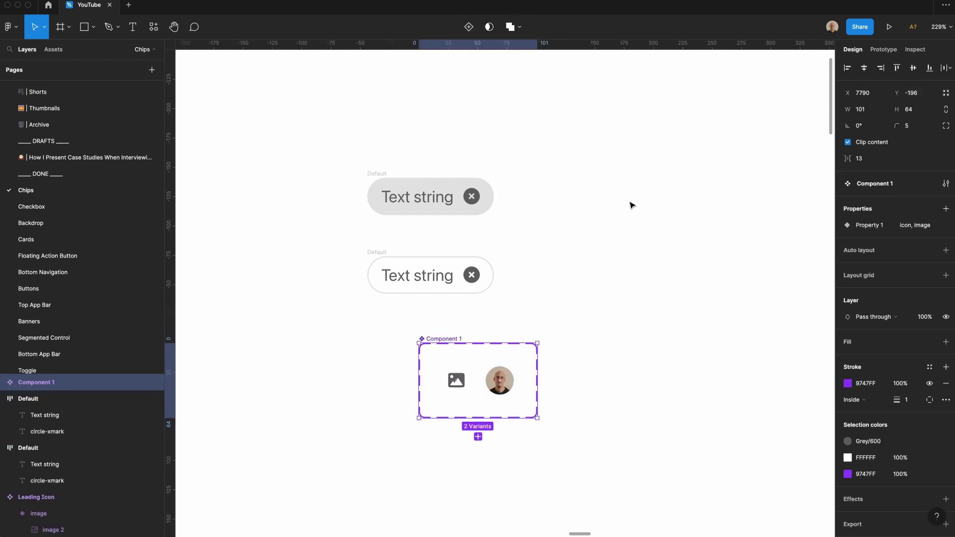
# Rename the new component set "Leading Icon" and its variant property "Type"
pyautogui.doubleClick(874, 184)
pyautogui.write('Leading Icon')
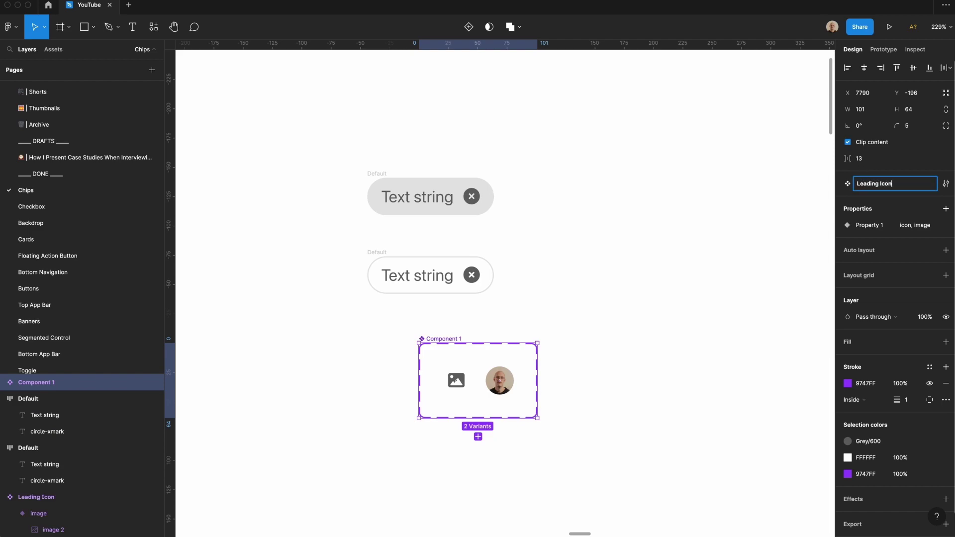
pyautogui.doubleClick(868, 225)
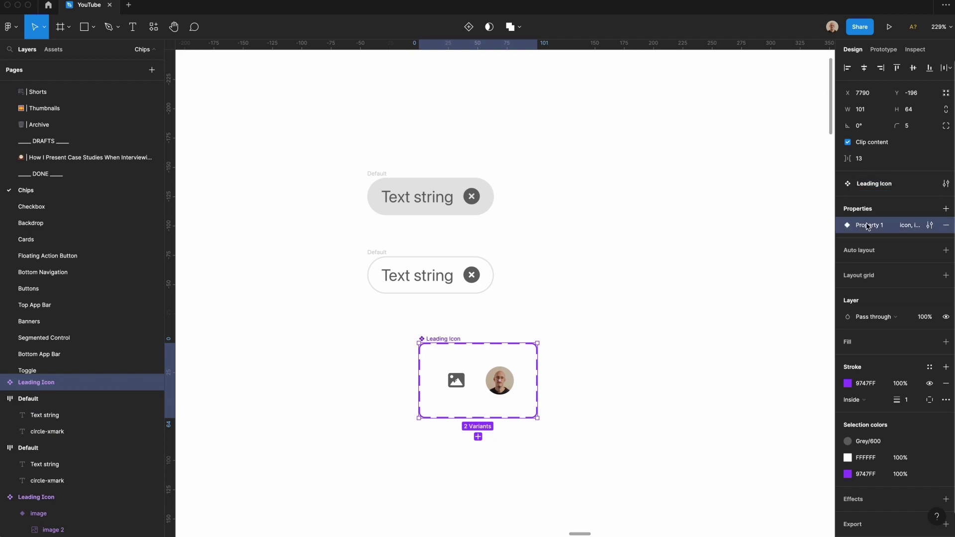
pyautogui.write('Type')
pyautogui.press('Return')
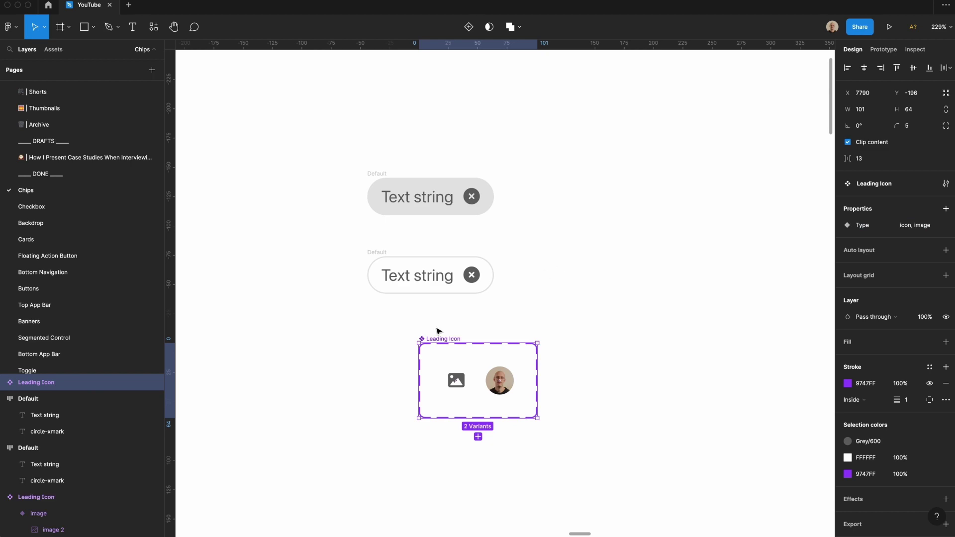
# Move the Leading Icon set lower and place a copy of its image variant before the outlined chip's text
pyautogui.moveTo(439, 339); pyautogui.dragTo(350, 375)
pyautogui.click(407, 349)
pyautogui.moveTo(411, 417); pyautogui.dragTo(386, 268)
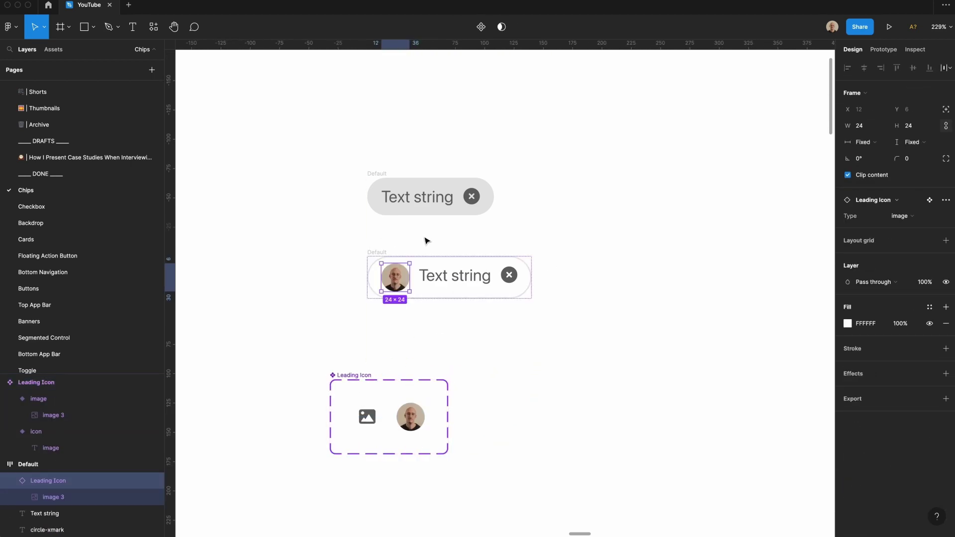
# Try the icon type on the outlined chip's Leading Icon instance, and undo the change
pyautogui.click(919, 217)
pyautogui.click(910, 204)
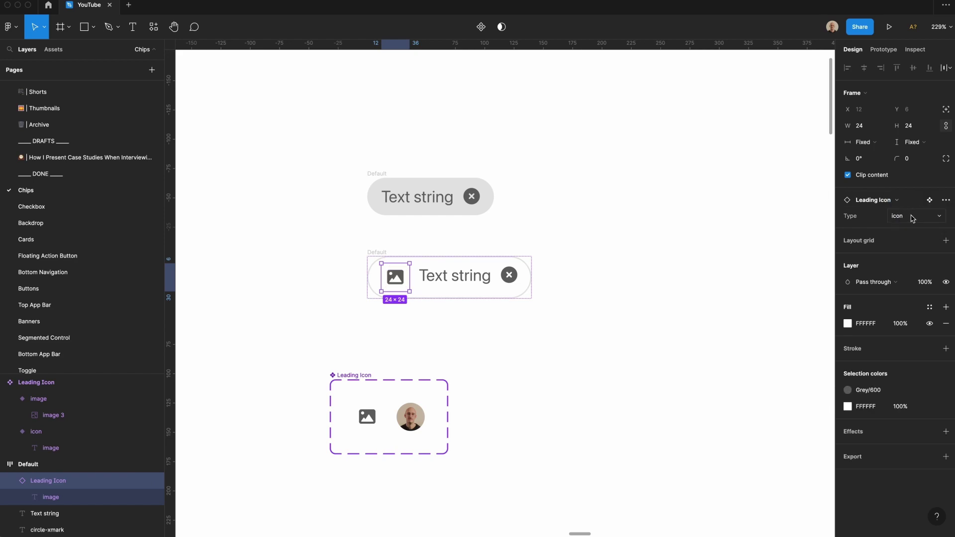
pyautogui.hotkey('ctrl', 'z')
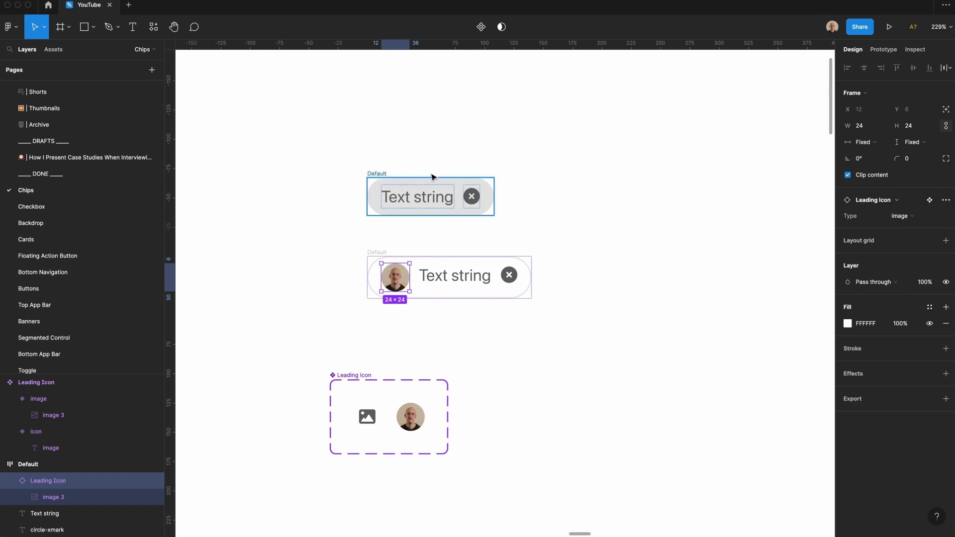
# Paste the Leading Icon instance into the filled chip and reorder it ahead of the text
pyautogui.click(384, 174)
pyautogui.press('super+v')
pyautogui.press('Left')
pyautogui.press('Left')
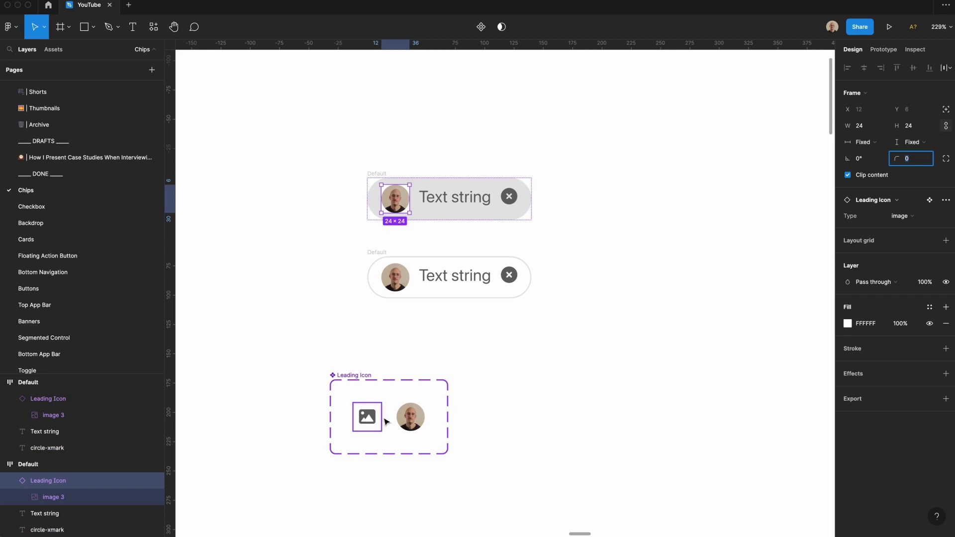
# Remove the white fill from the image variant in the Leading Icon component set
pyautogui.click(401, 421)
pyautogui.click(944, 458)
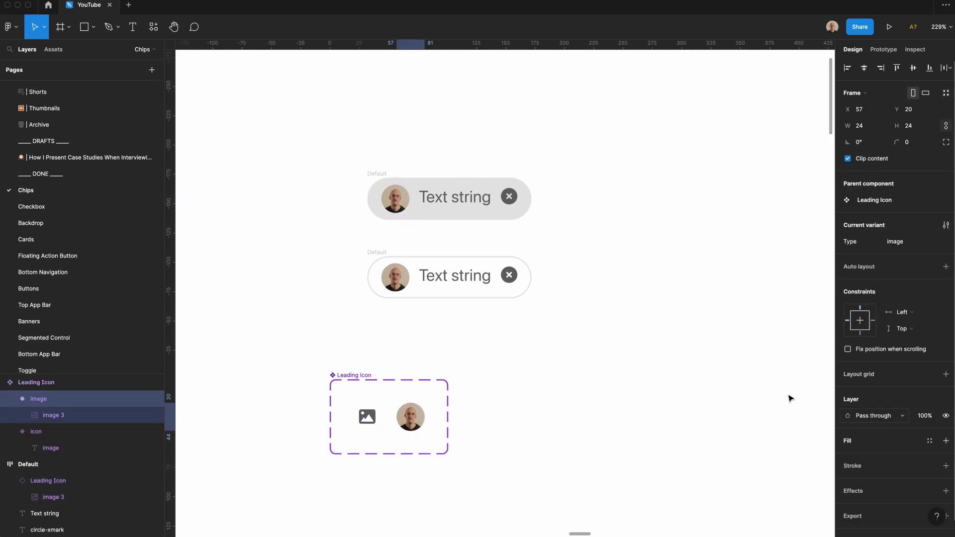
pyautogui.click(592, 305)
# Set the vertical padding of the filled and outlined chips to 4
pyautogui.click(378, 174)
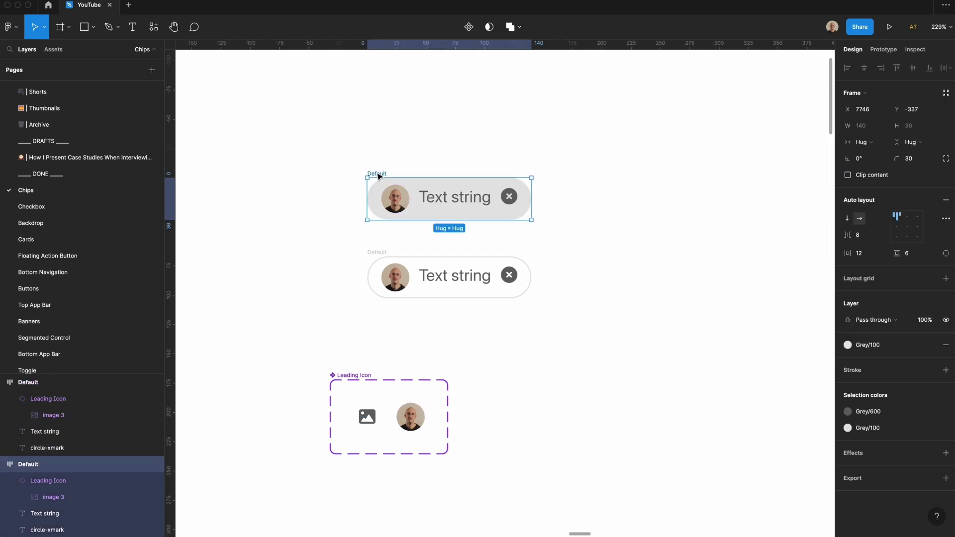
pyautogui.keyDown('shift'); pyautogui.click(379, 256); pyautogui.keyUp('shift')
pyautogui.click(910, 271)
pyautogui.write('4')
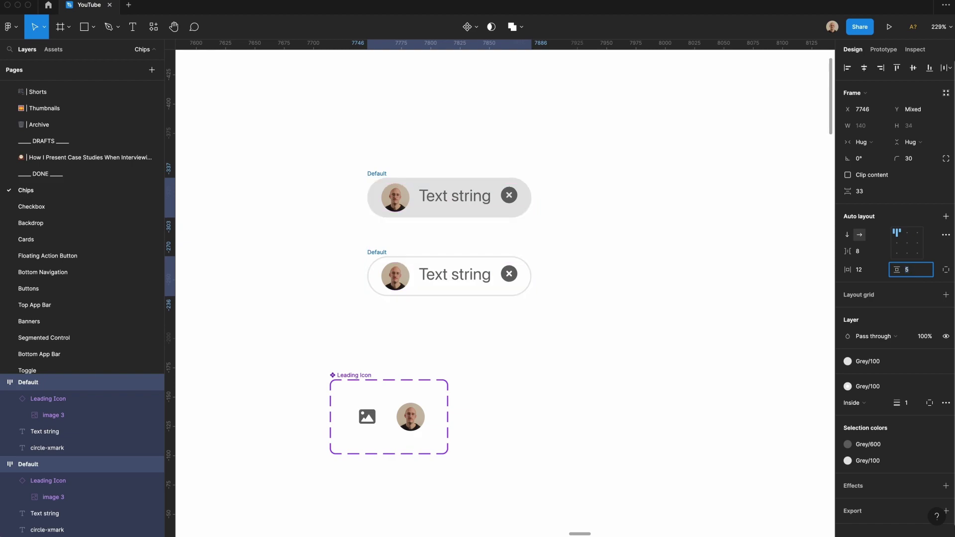
pyautogui.press('Return')
pyautogui.click(646, 271)
# Set the line height of the text and the circle-xmark icons in both chips to 24
pyautogui.click(45, 431)
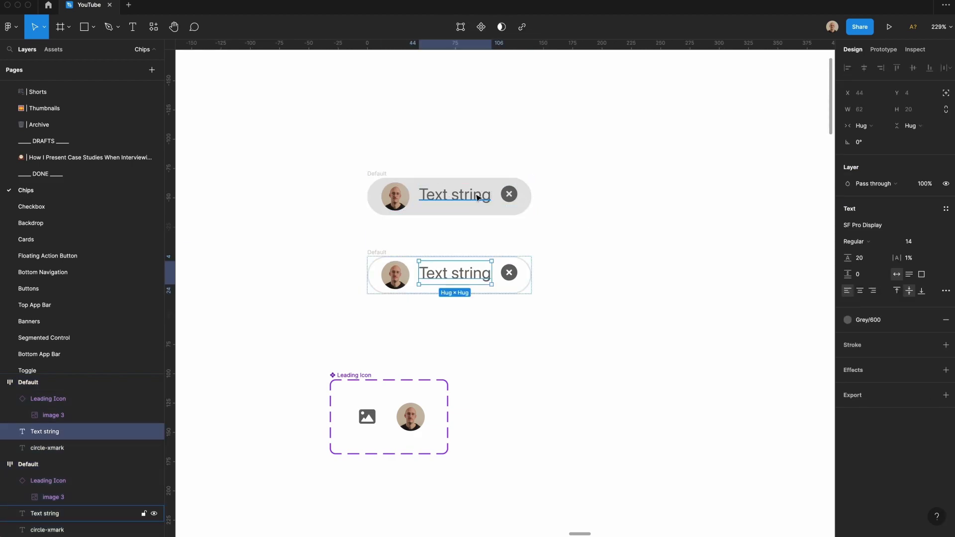
pyautogui.keyDown('shift'); pyautogui.click(44, 514); pyautogui.keyUp('shift')
pyautogui.press('Tab')
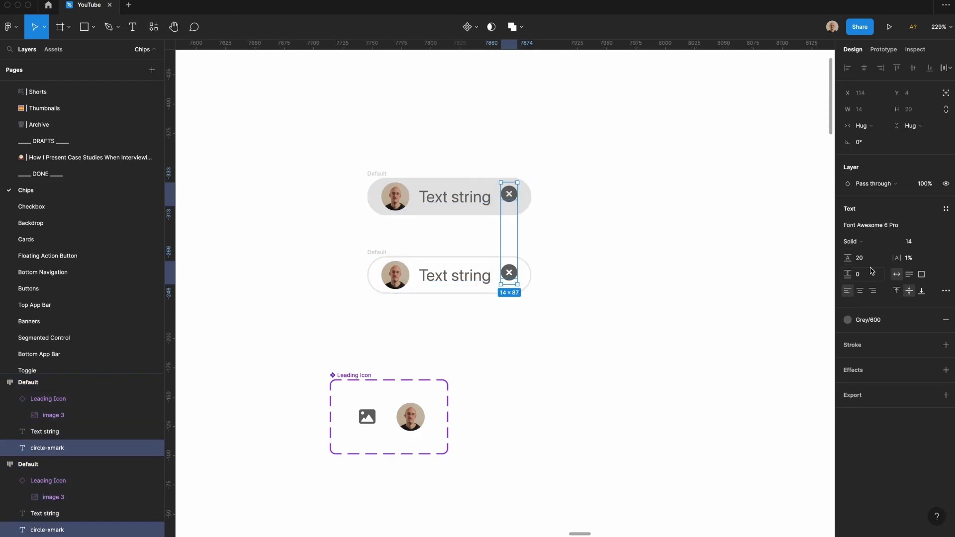
pyautogui.click(868, 258)
pyautogui.write('24')
pyautogui.press('Return')
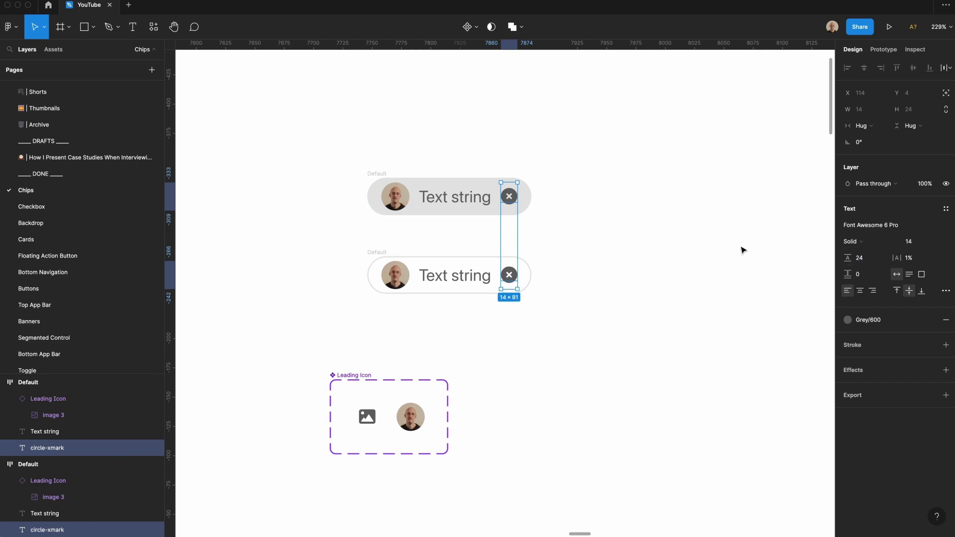
pyautogui.click(743, 250)
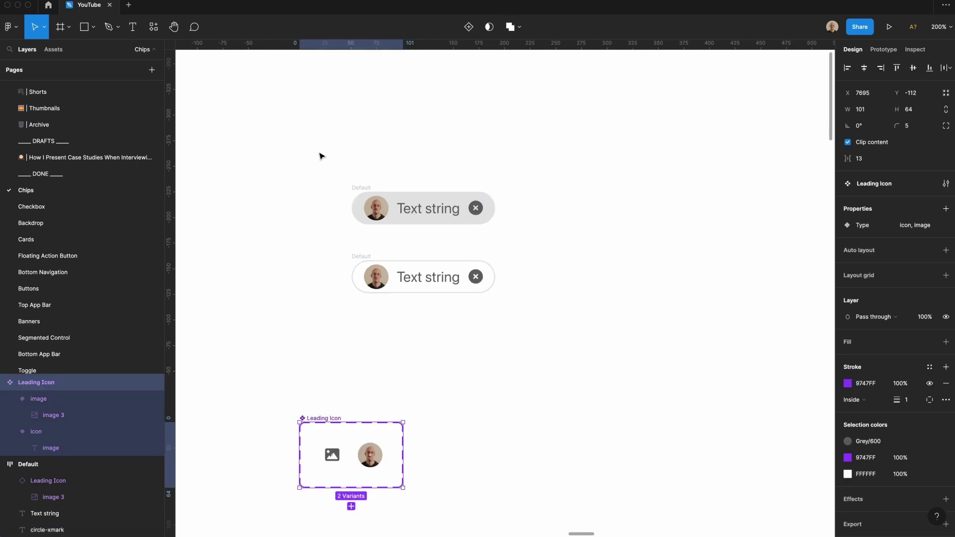
# Duplicate the filled and outlined chips beside the originals and rename both copies "Hover"
pyautogui.click(322, 157)
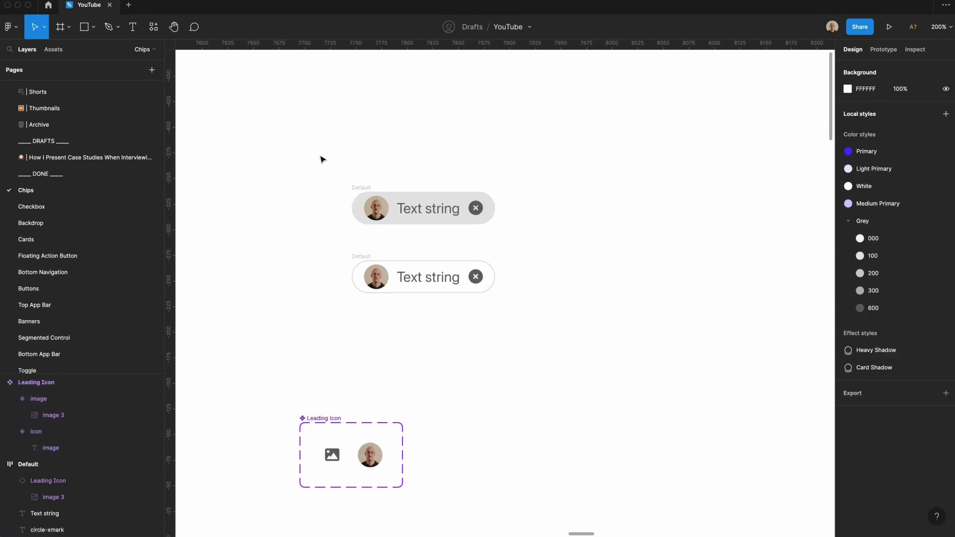
pyautogui.moveTo(313, 152); pyautogui.dragTo(567, 339)
pyautogui.moveTo(437, 242); pyautogui.dragTo(552, 268)
pyautogui.doubleClick(530, 187)
pyautogui.write('Hover')
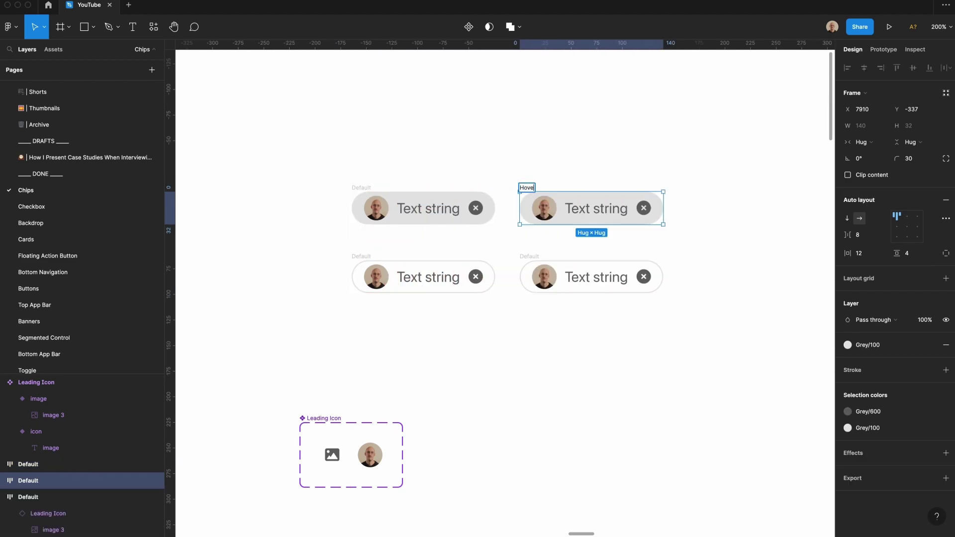
pyautogui.press('super+a')
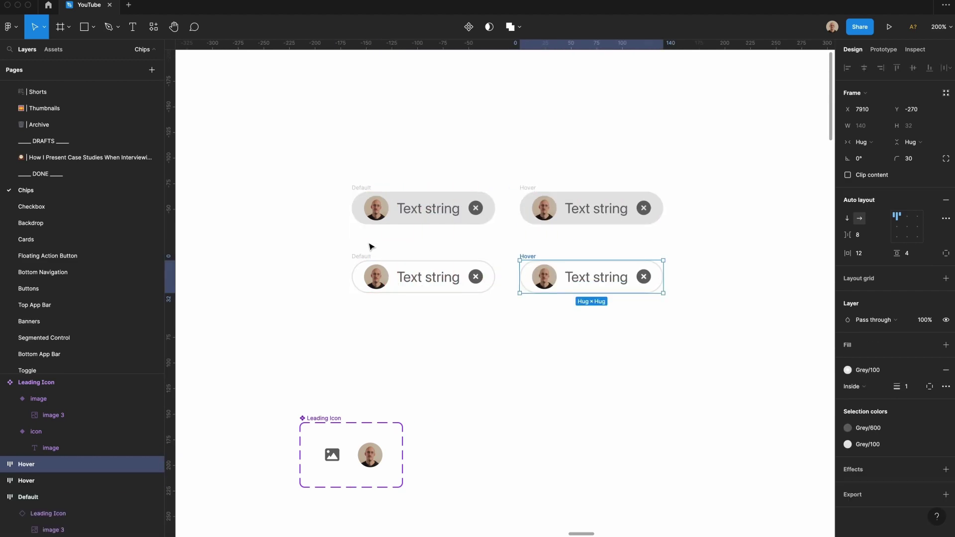
# Change the stroke of both outlined chips, Default and Hover, to the Grey/200 color style
pyautogui.keyDown('shift'); pyautogui.click(364, 263); pyautogui.keyUp('shift')
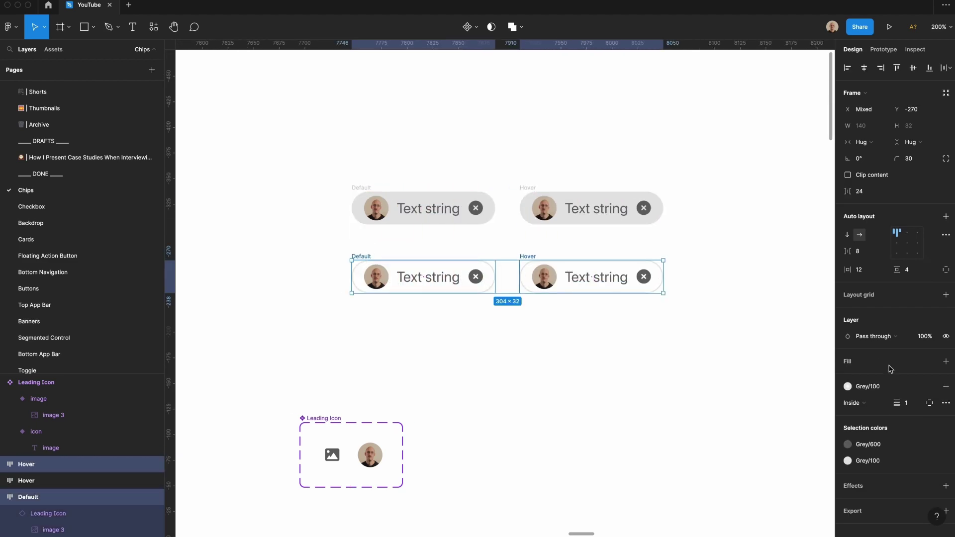
pyautogui.click(883, 387)
pyautogui.click(870, 491)
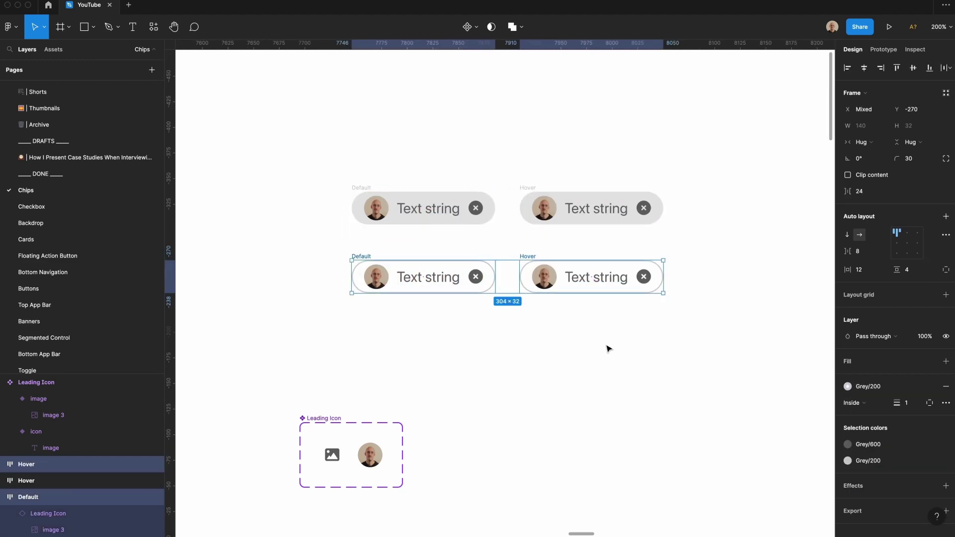
# Give the outlined Hover chip a fill using the Grey/000 color style
pyautogui.click(530, 257)
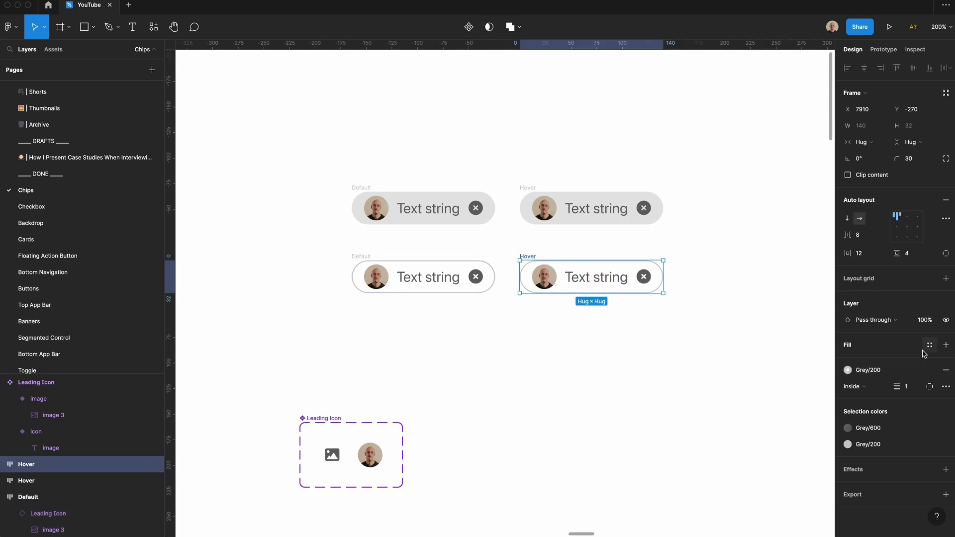
pyautogui.click(929, 345)
pyautogui.click(875, 478)
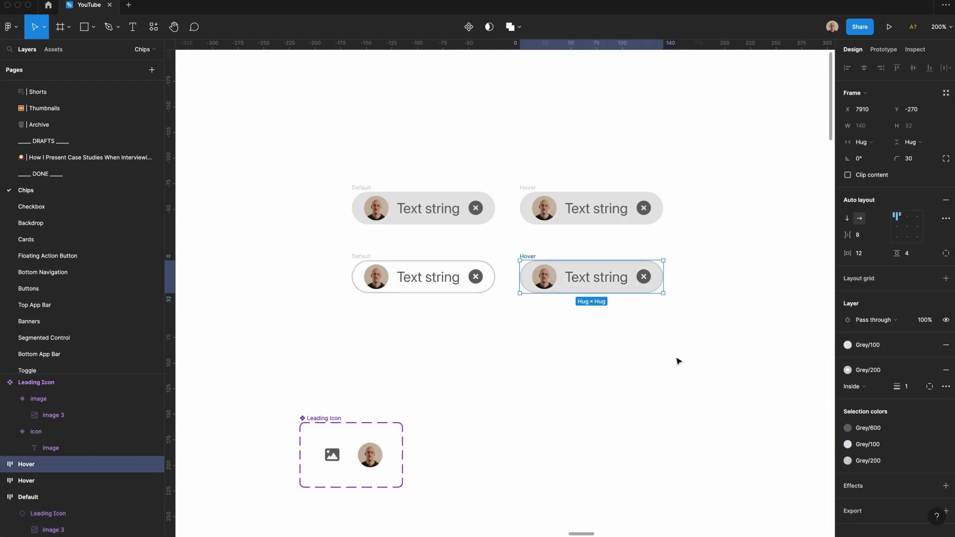
# Change the filled Hover chip's fill to Grey/200 and detach the color style
pyautogui.press('Tab')
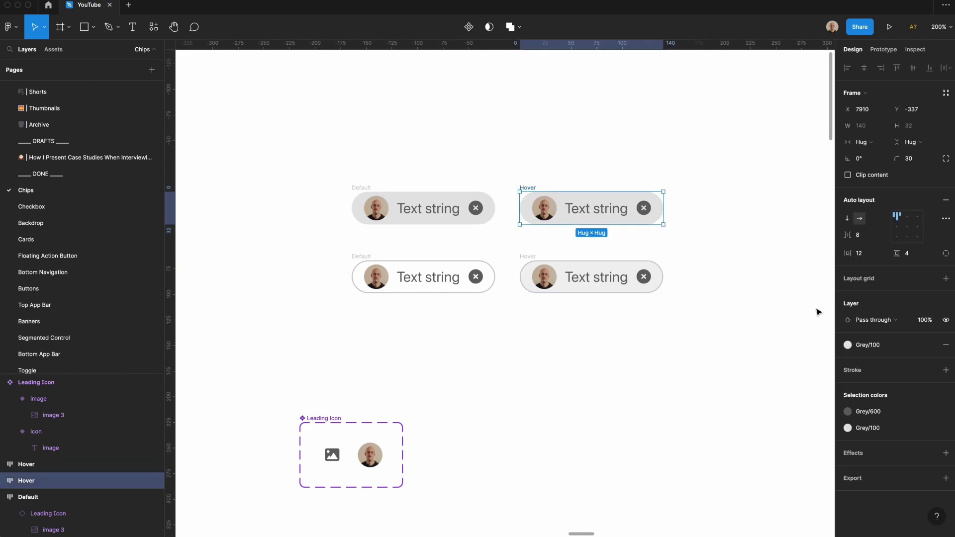
pyautogui.click(930, 347)
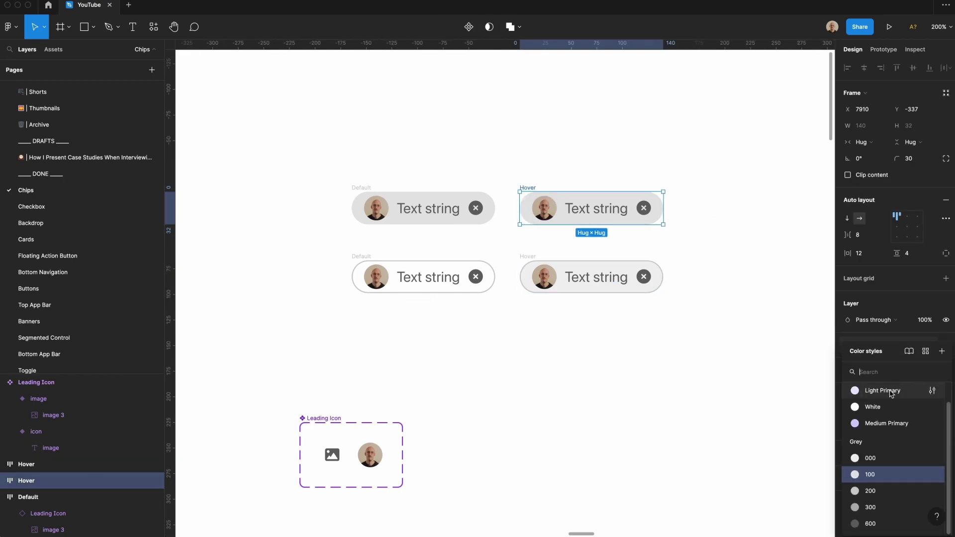
pyautogui.click(880, 490)
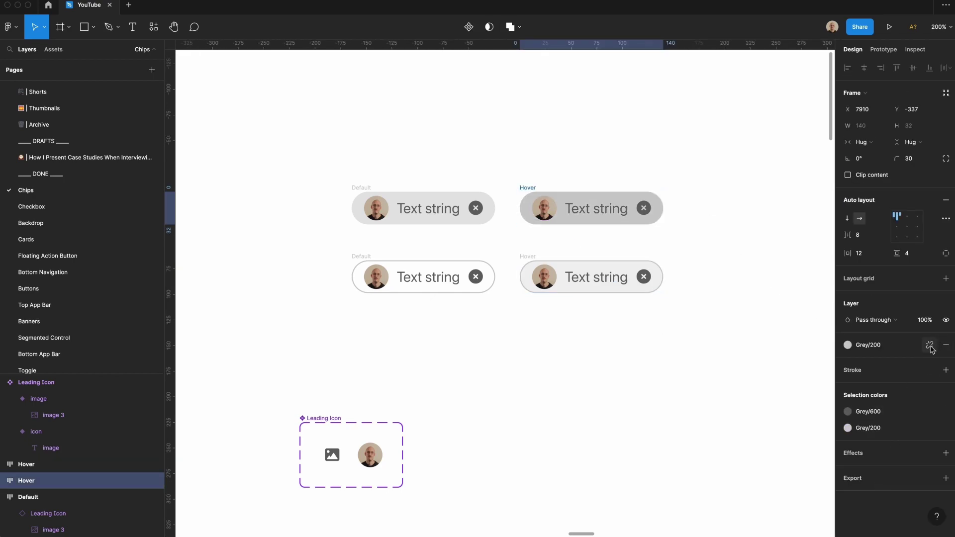
pyautogui.click(935, 345)
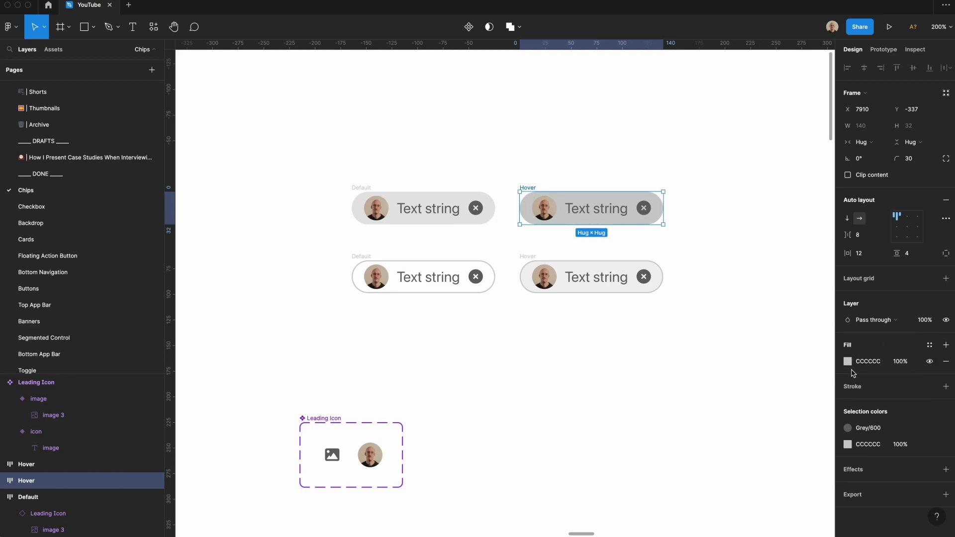
# Add a second fill to the filled Hover chip, sampled from the filled Default chip (E6E6E6), and order it beneath the CCCCCC fill
pyautogui.click(947, 345)
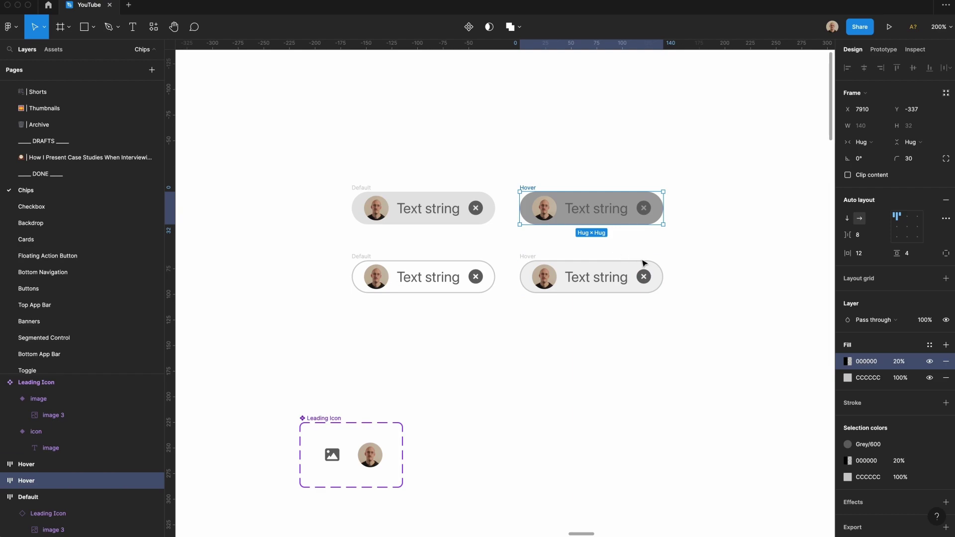
pyautogui.press('i')
pyautogui.click(460, 196)
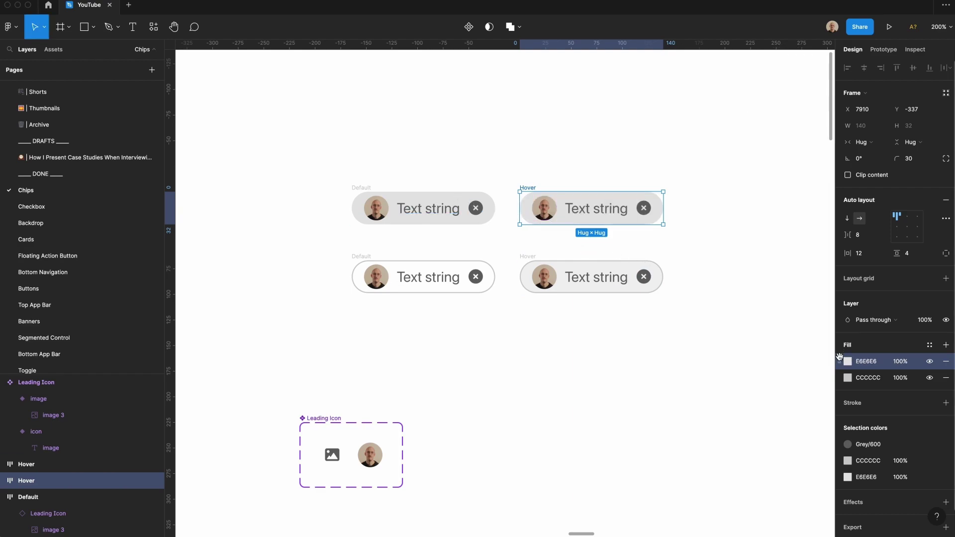
pyautogui.moveTo(840, 356); pyautogui.dragTo(841, 381)
# Set the opacity of the filled Hover chip's CCCCCC fill to 50%
pyautogui.click(900, 361)
pyautogui.write('50')
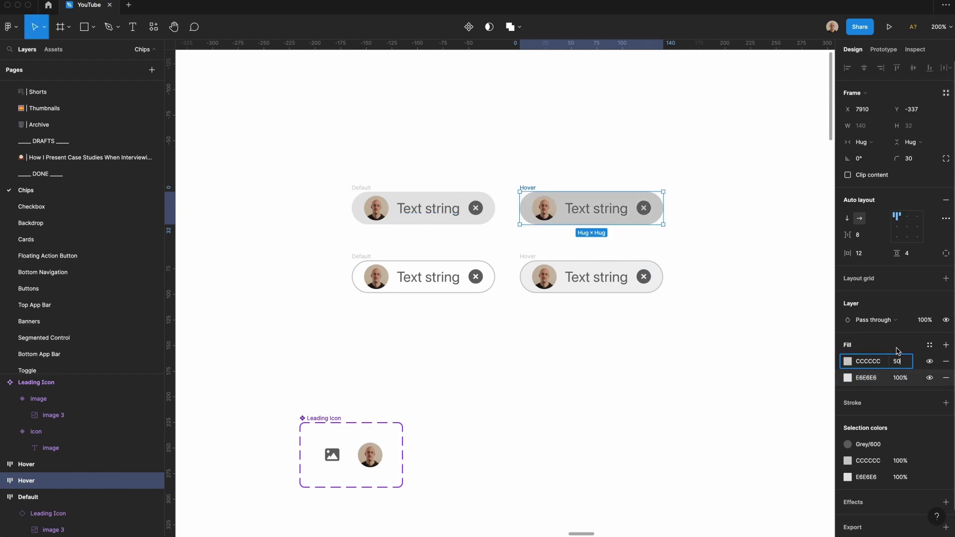
pyautogui.press('Return')
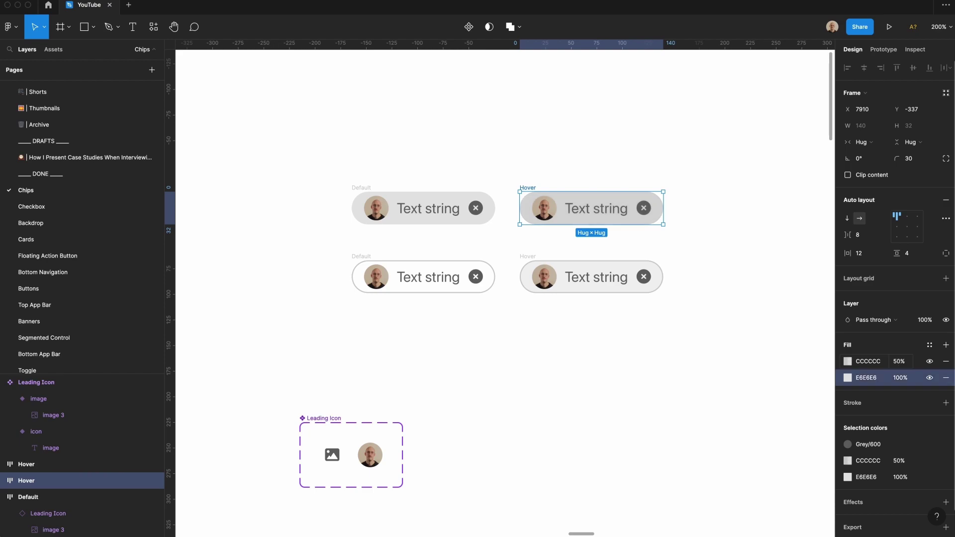
# Duplicate both Hover chips into a third column, 24 px from the originals
pyautogui.click(761, 343)
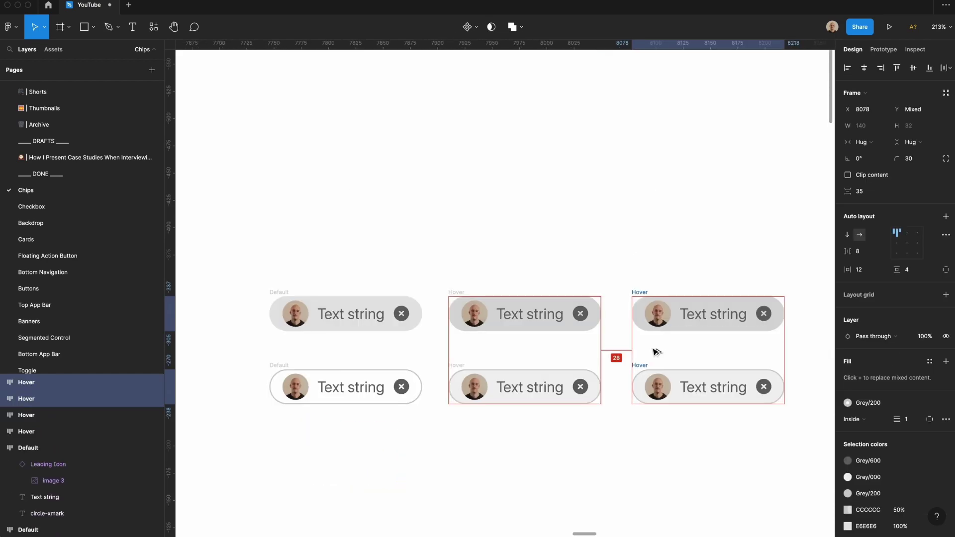
pyautogui.moveTo(655, 352); pyautogui.dragTo(651, 351)
pyautogui.hscroll(5, 679, 347)
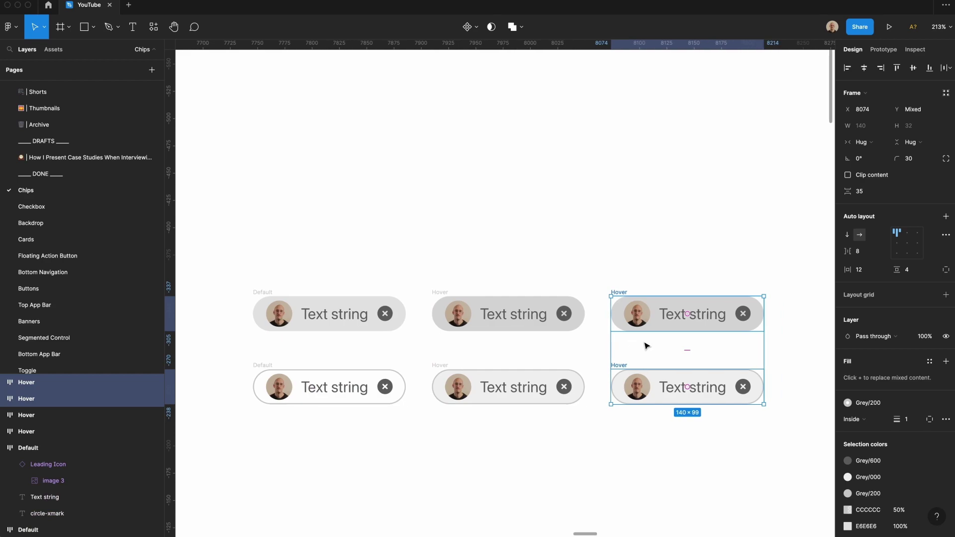
# Rename both chips in the third column to "Disabled"
pyautogui.doubleClick(576, 292)
pyautogui.write('Disable')
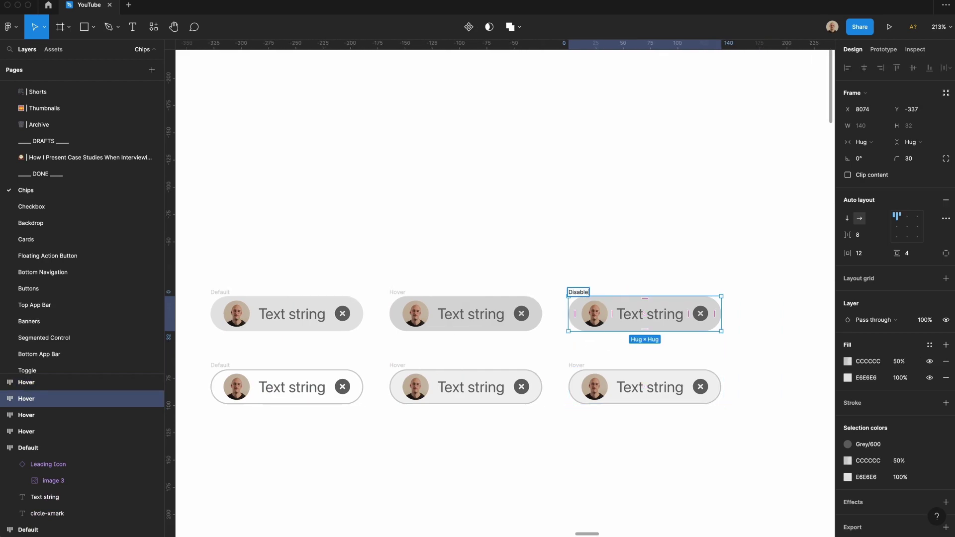
pyautogui.write('d')
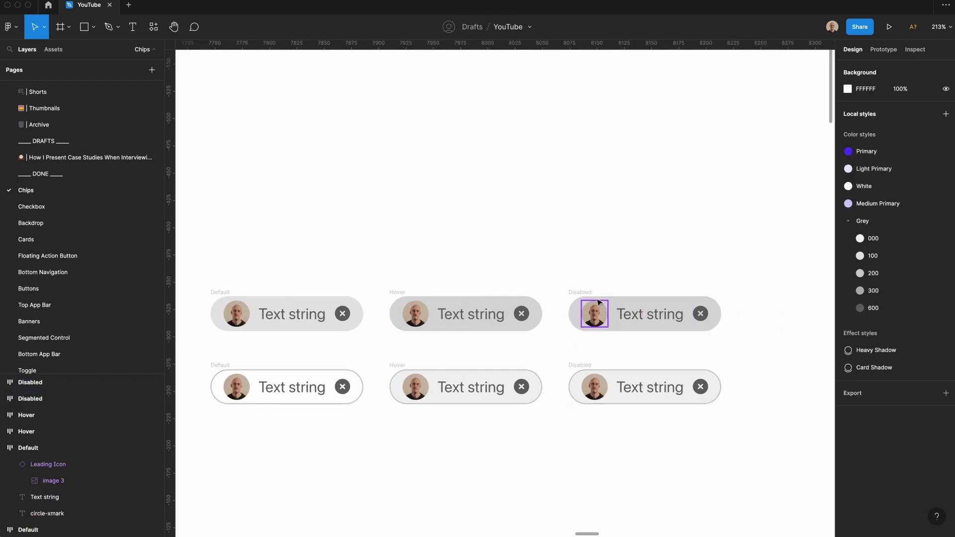
pyautogui.moveTo(564, 272); pyautogui.dragTo(727, 410)
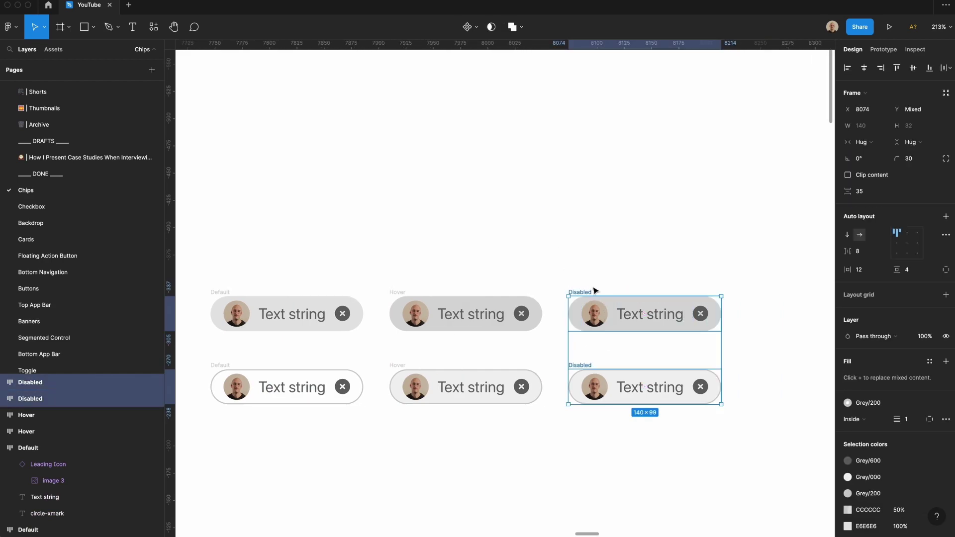
# Set the filled Disabled chip's fill to Grey/000 and its text and close icon to Grey/300
pyautogui.click(593, 292)
pyautogui.click(929, 345)
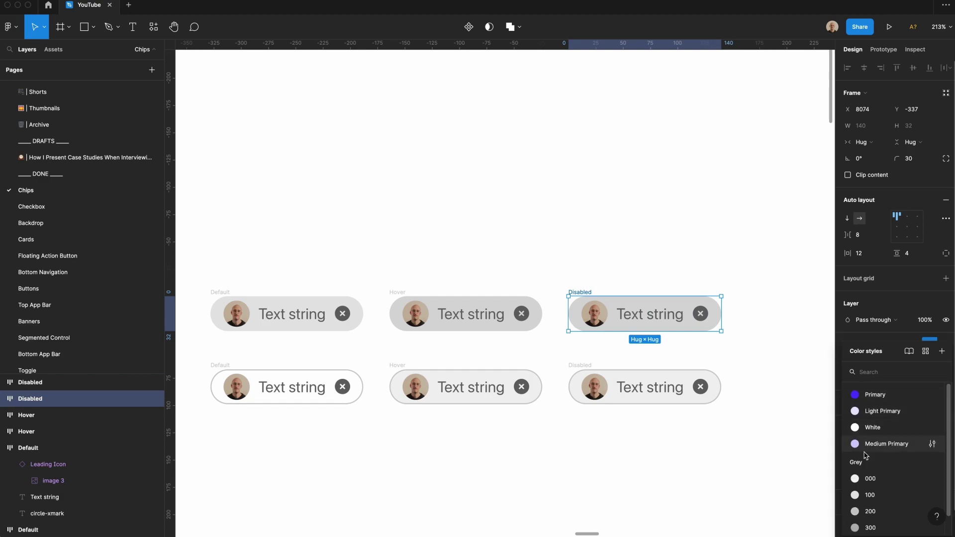
pyautogui.click(866, 478)
pyautogui.press('Escape')
# Set the left padding of all six chips to 4, keeping the right padding at 12
pyautogui.moveTo(197, 266); pyautogui.dragTo(781, 452)
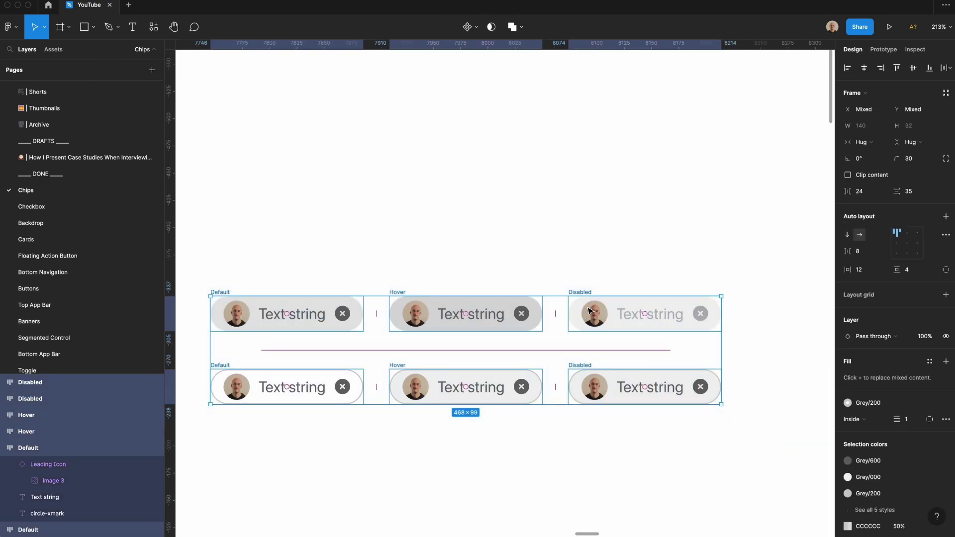
pyautogui.click(946, 270)
pyautogui.click(877, 275)
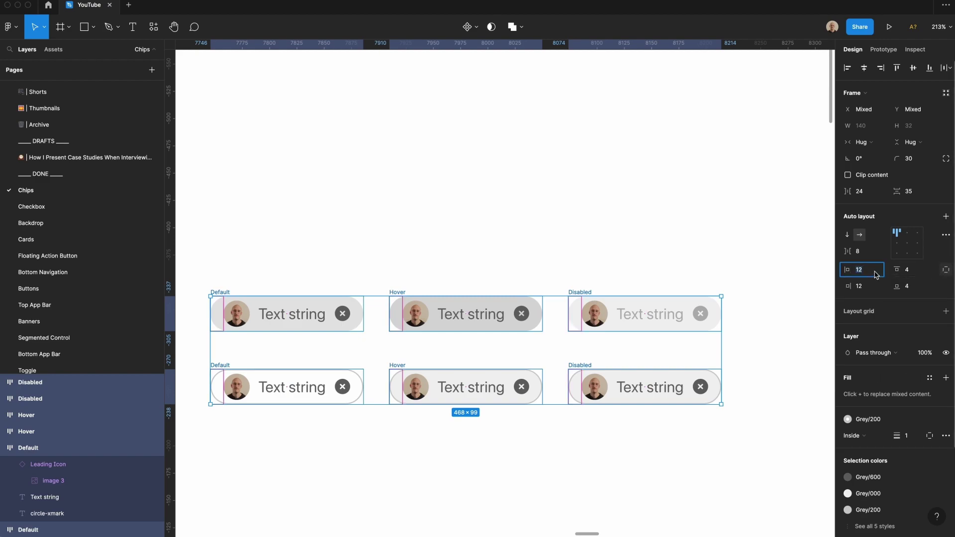
pyautogui.write('4')
pyautogui.press('Return')
pyautogui.scroll(-2, 569, 176)
pyautogui.hscroll(-3, 568, 176)
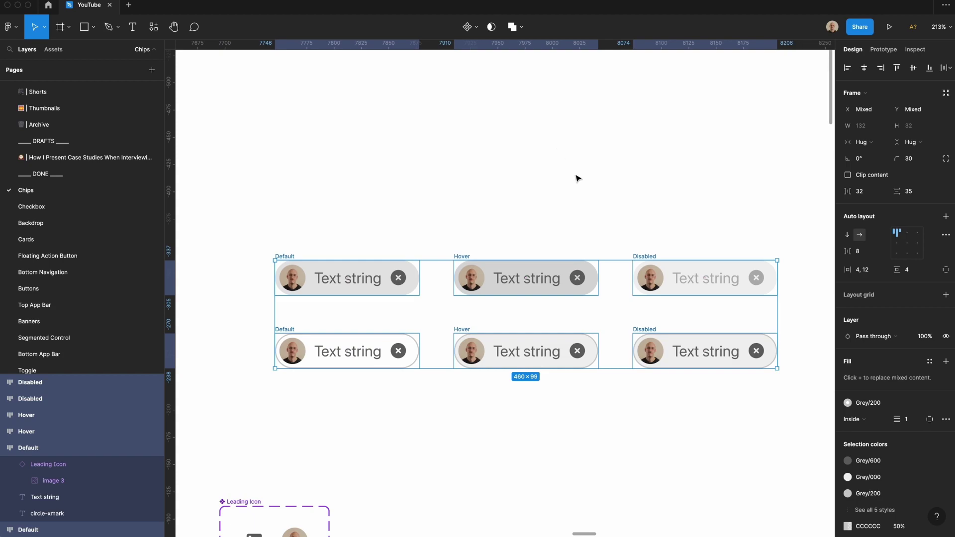
# Move the row of filled chips up and duplicate both the filled and outlined rows directly beneath themselves
pyautogui.click(551, 210)
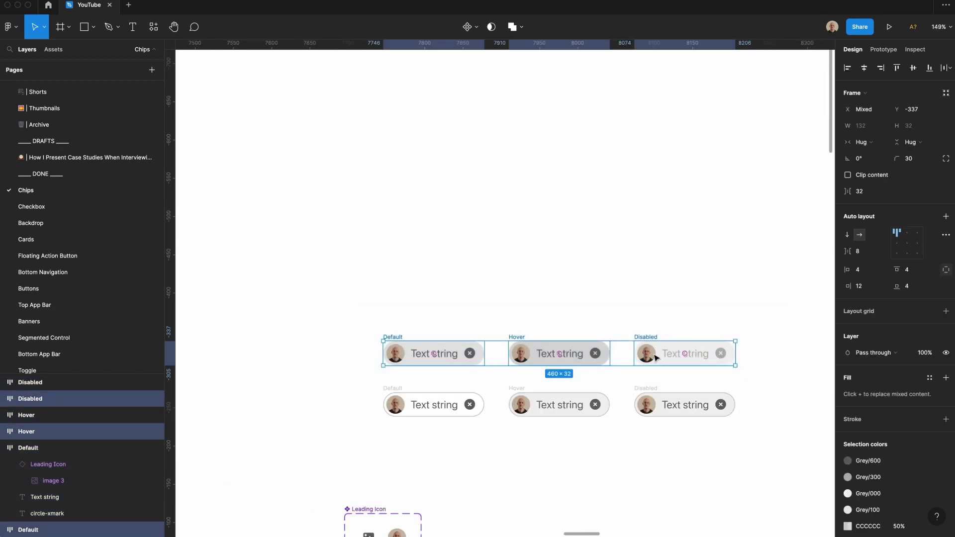
pyautogui.moveTo(656, 357); pyautogui.dragTo(616, 234)
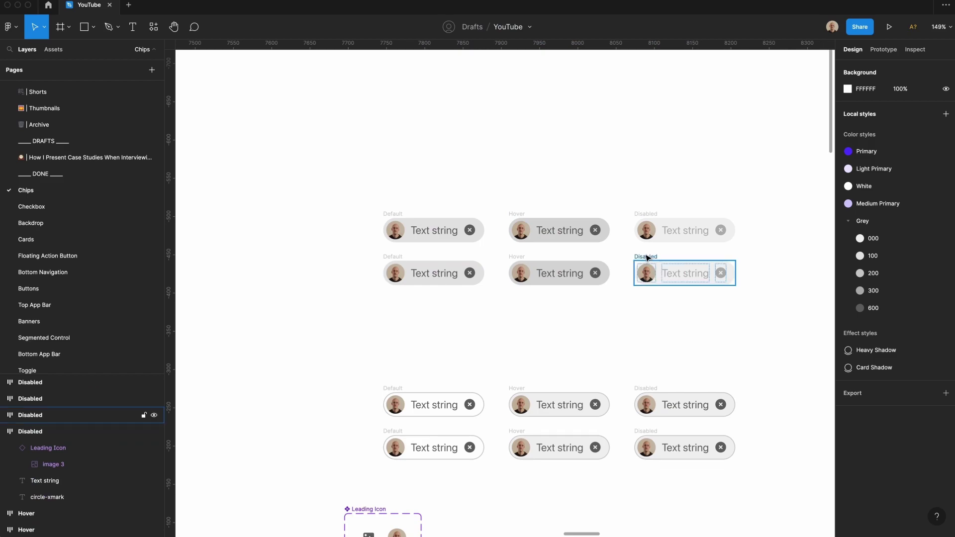
pyautogui.click(648, 258)
# Rename the duplicated Default and Hover chips in both styles to "Focused" and "Pressed", and the duplicated filled Disabled chip to "Active"
pyautogui.click(391, 256)
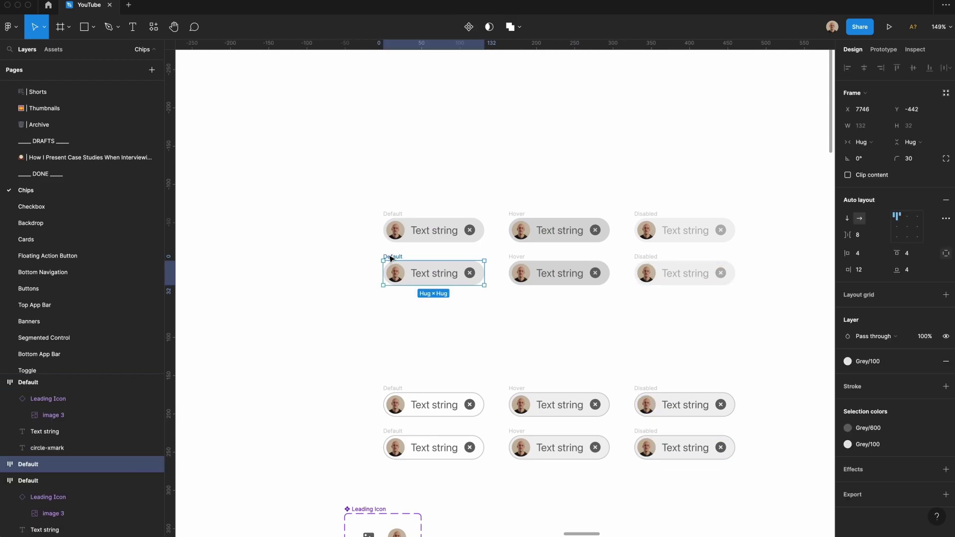
pyautogui.doubleClick(390, 256)
pyautogui.write('Focused')
pyautogui.doubleClick(519, 256)
pyautogui.write('Pre')
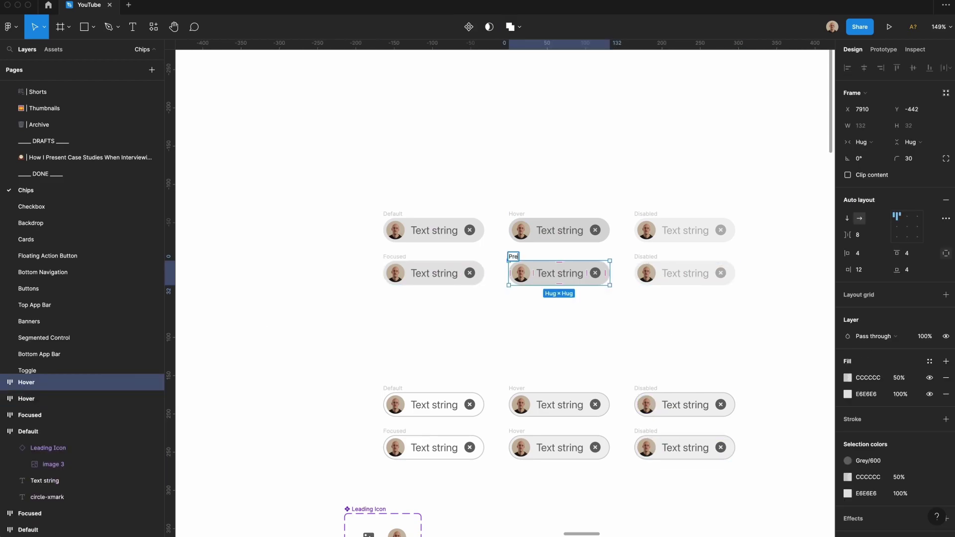
pyautogui.write('ssed')
pyautogui.doubleClick(642, 257)
pyautogui.write('Active')
# Change the filled Focused chip's fill to Grey/200 and paste its properties onto the filled Pressed chip
pyautogui.click(393, 255)
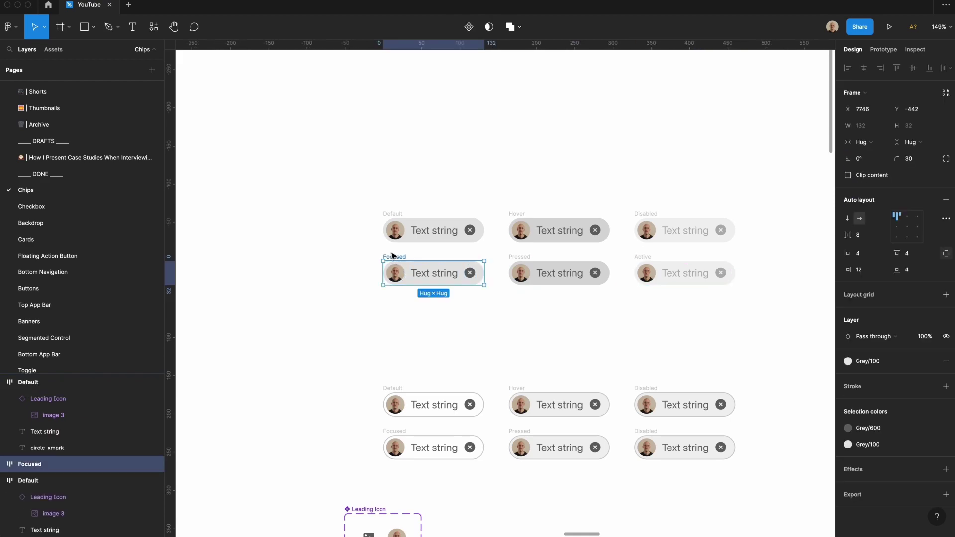
pyautogui.click(850, 361)
pyautogui.click(874, 494)
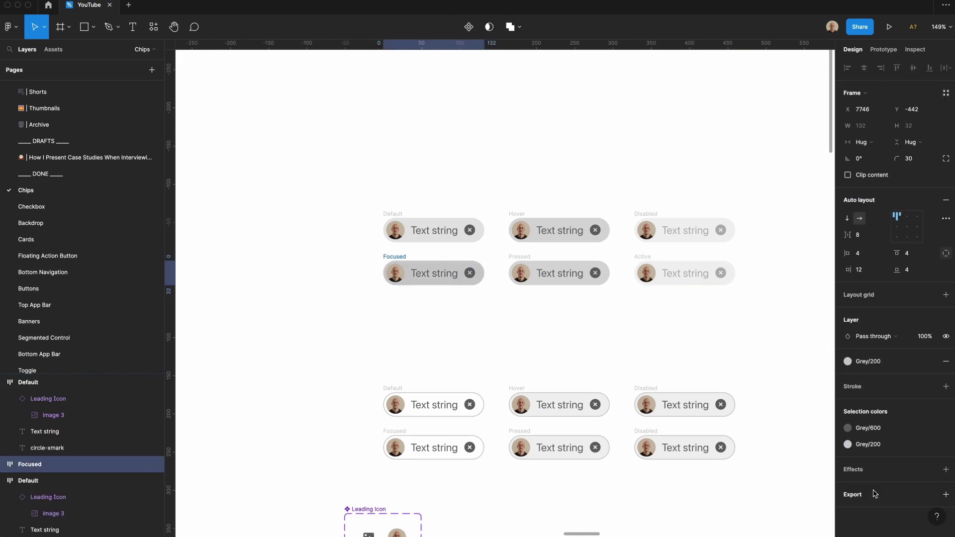
pyautogui.scroll(2, 538, 331)
pyautogui.click(436, 276)
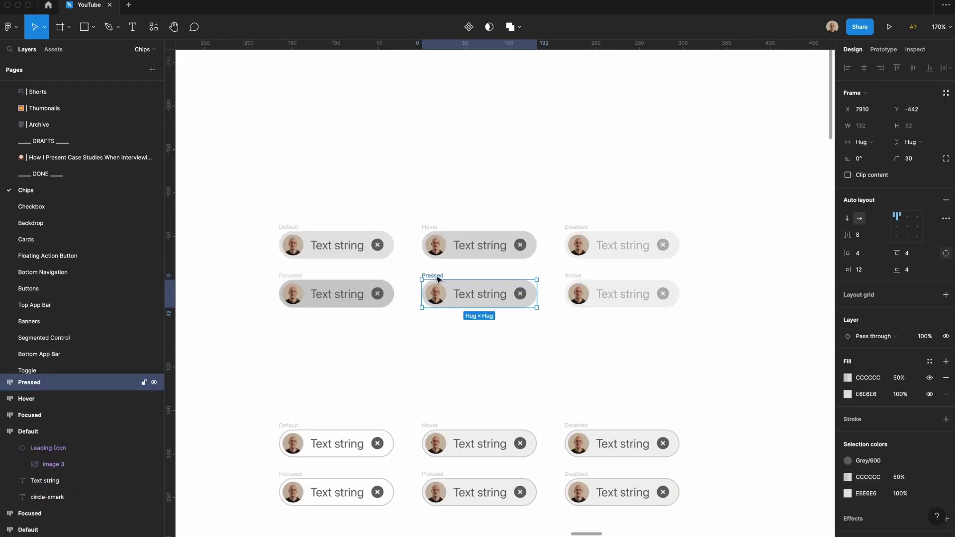
pyautogui.press('super+alt+v')
# Add a drop shadow to the filled Pressed chip with Y 1, blur 2 and 10% opacity
pyautogui.click(946, 470)
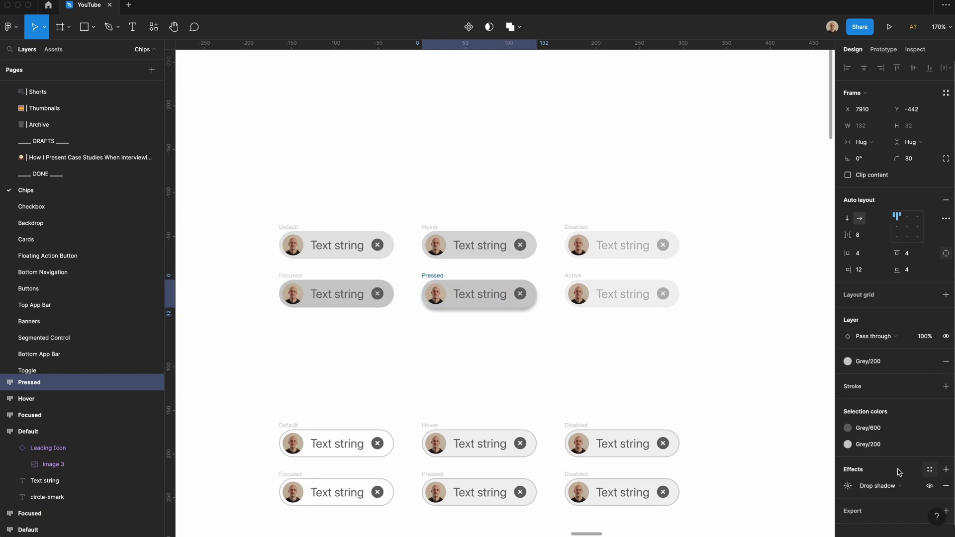
pyautogui.click(848, 485)
pyautogui.click(741, 477)
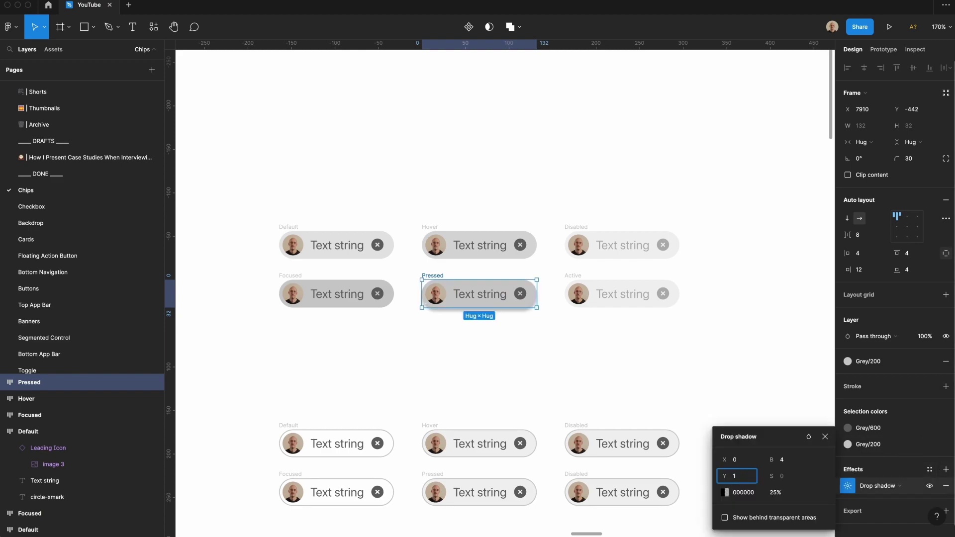
pyautogui.write('1')
pyautogui.press('Tab')
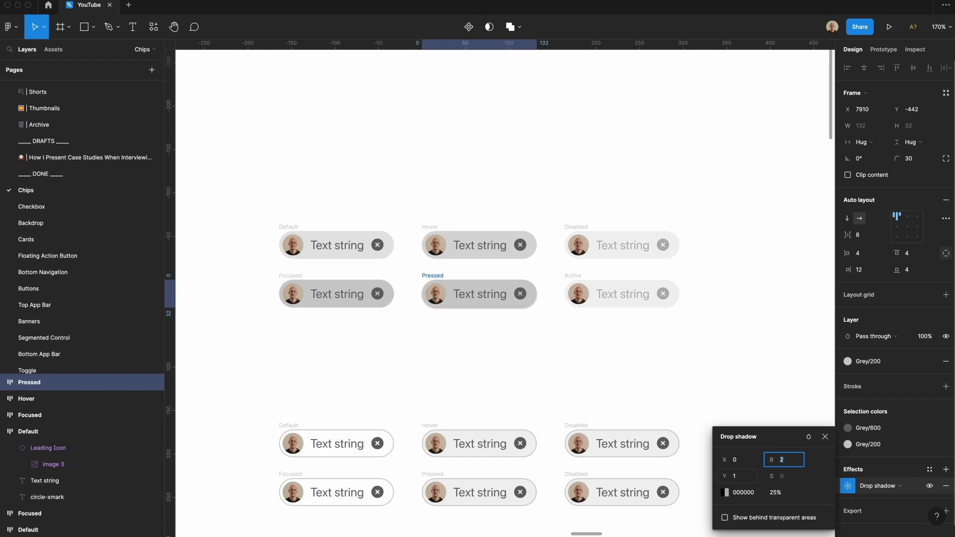
pyautogui.click(782, 492)
pyautogui.write('10')
pyautogui.press('Return')
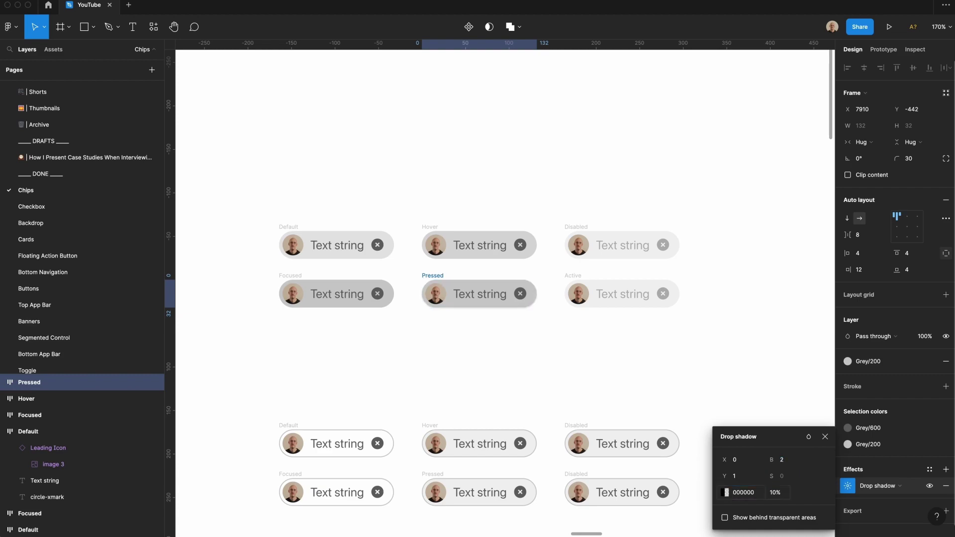
# Add a second drop shadow to the filled Pressed chip with Y 2, blur 4 and 8% opacity
pyautogui.click(945, 471)
pyautogui.click(848, 486)
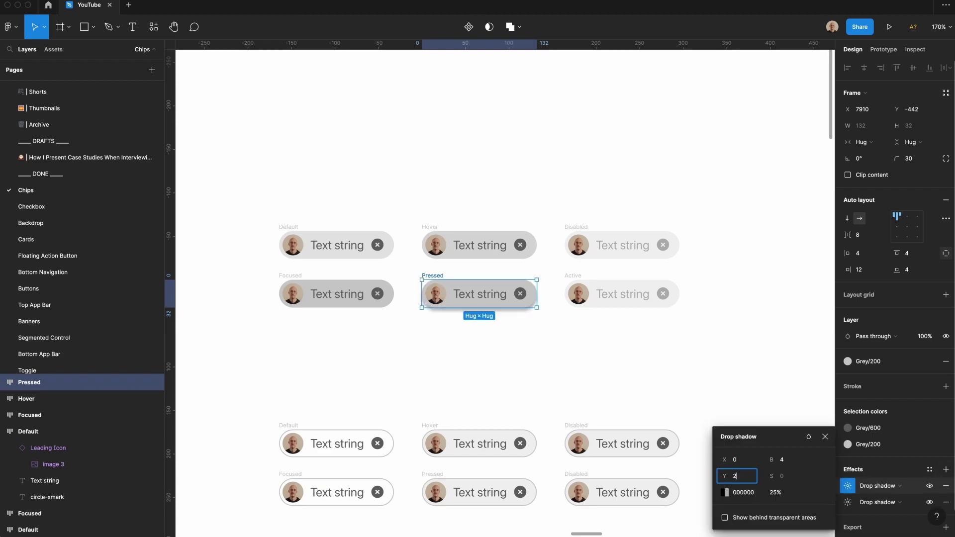
pyautogui.click(784, 460)
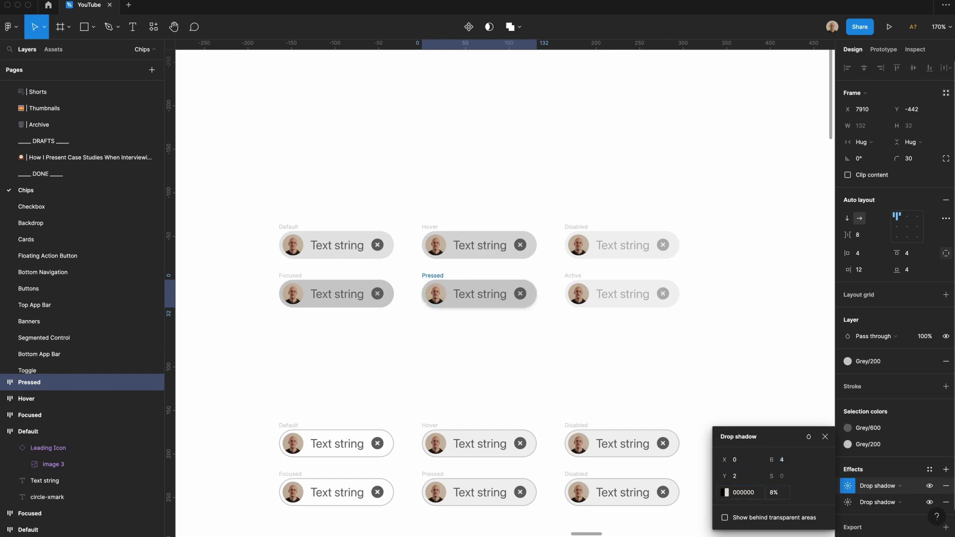
# Add a third drop shadow to the filled Pressed chip with Y 4, blur 8 and 6% opacity
pyautogui.click(945, 470)
pyautogui.click(848, 486)
pyautogui.click(735, 476)
pyautogui.click(782, 459)
pyautogui.write('8')
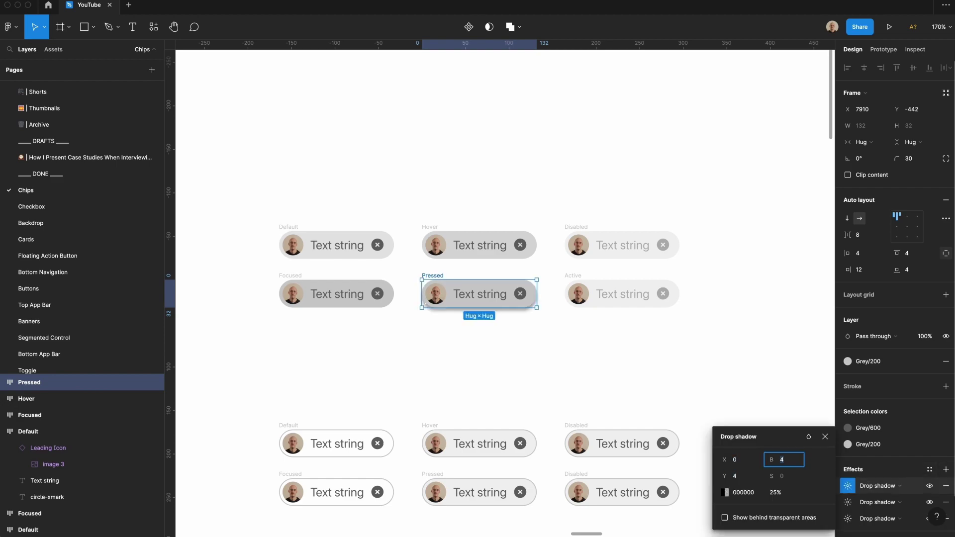
pyautogui.click(775, 493)
pyautogui.write('6')
pyautogui.press('Return')
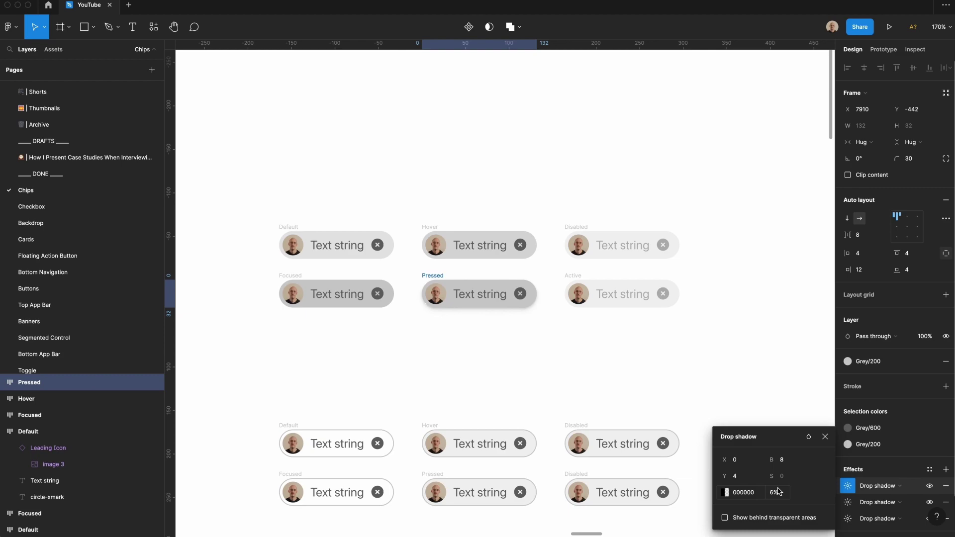
# Add a fourth drop shadow to the filled Pressed chip with Y 8, blur 16 and 4% opacity
pyautogui.click(945, 469)
pyautogui.click(848, 486)
pyautogui.click(736, 476)
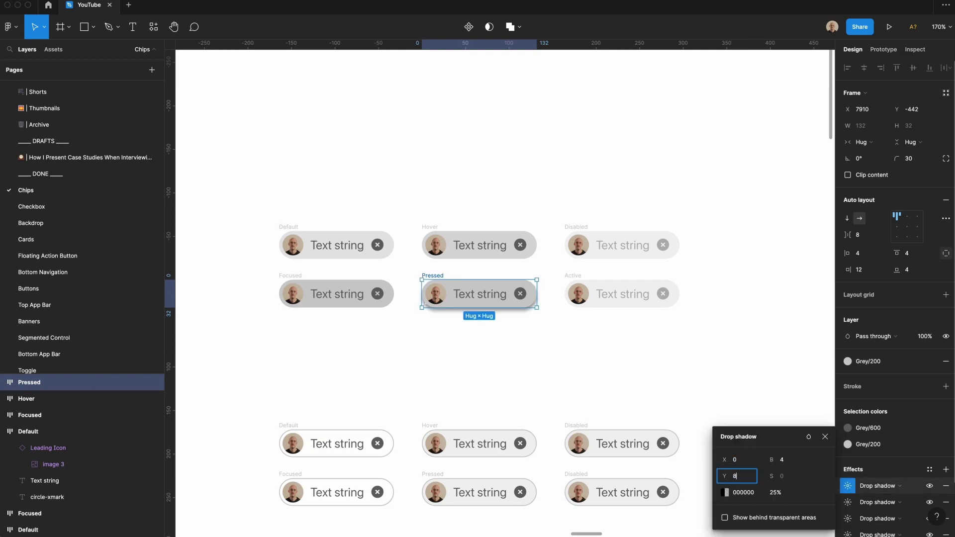
pyautogui.press('Tab')
pyautogui.click(775, 493)
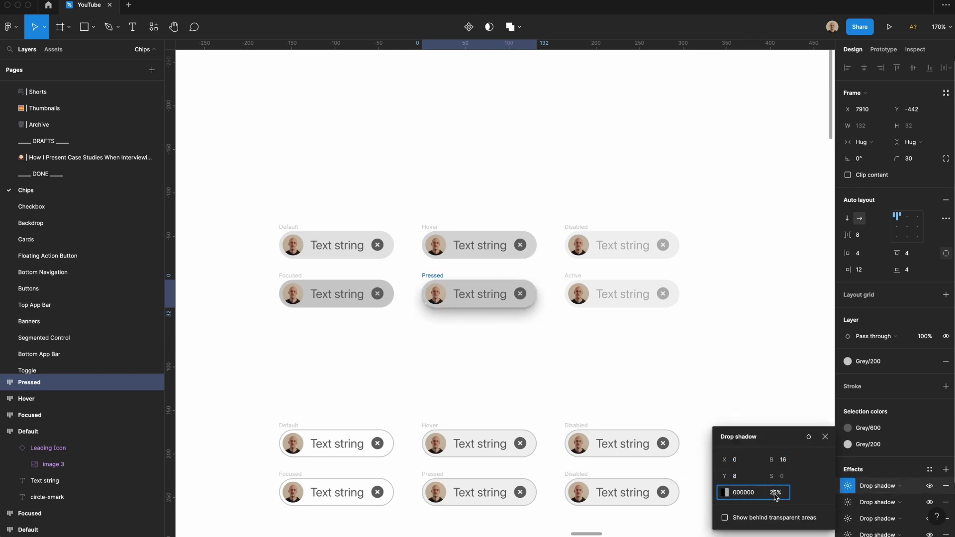
pyautogui.press('Return')
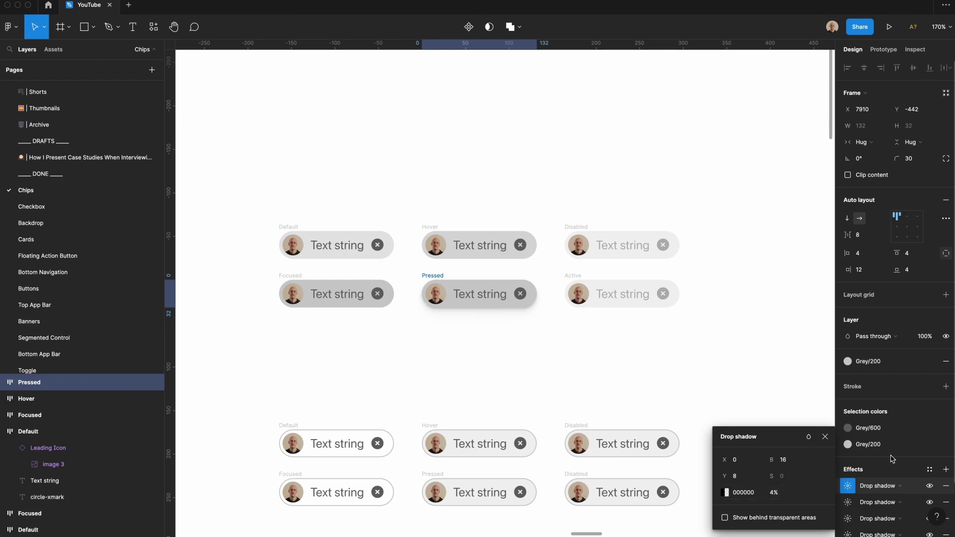
# Add a fifth drop shadow to the filled Pressed chip with Y 16, blur 32 and 4% opacity
pyautogui.click(946, 469)
pyautogui.press('Tab')
pyautogui.write('16')
pyautogui.press('Tab')
pyautogui.write('32')
pyautogui.press('Tab')
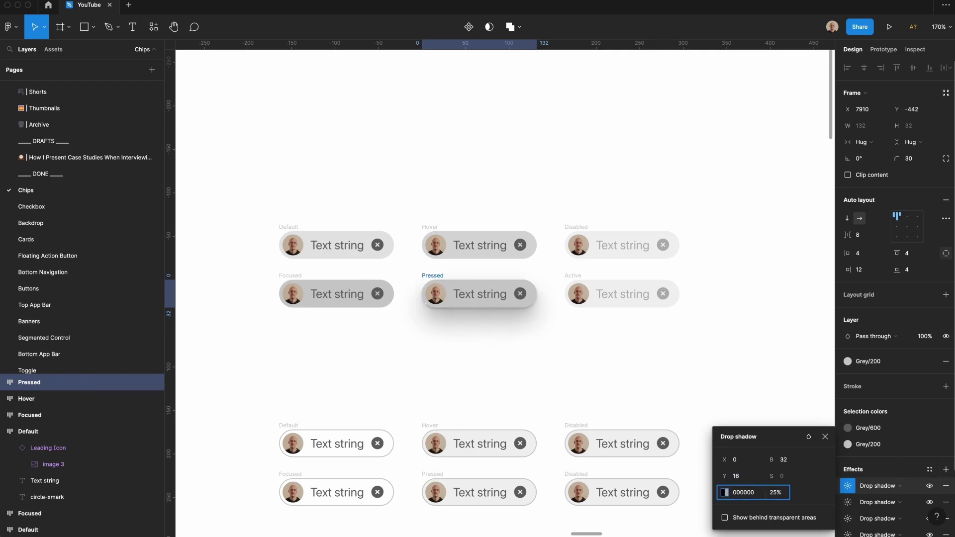
pyautogui.press('Tab')
pyautogui.press('Tab')
pyautogui.write('4')
pyautogui.click(459, 275)
# Save the filled Pressed chip's shadows as an effect style named "Pressed Shadow" and apply it to the outlined Pressed chip
pyautogui.click(438, 276)
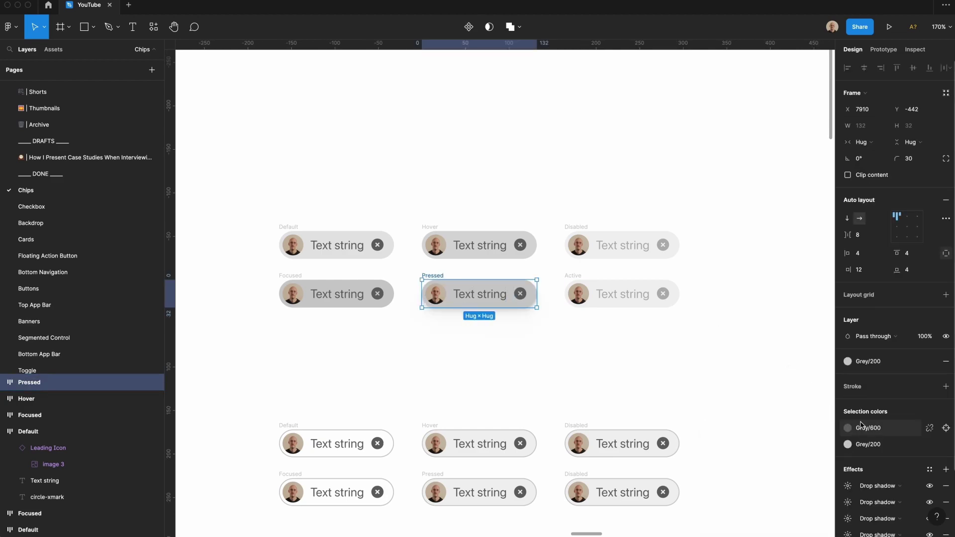
pyautogui.scroll(-1, 896, 448)
pyautogui.click(929, 452)
pyautogui.scroll(-2, 895, 401)
pyautogui.click(941, 411)
pyautogui.write('Pres')
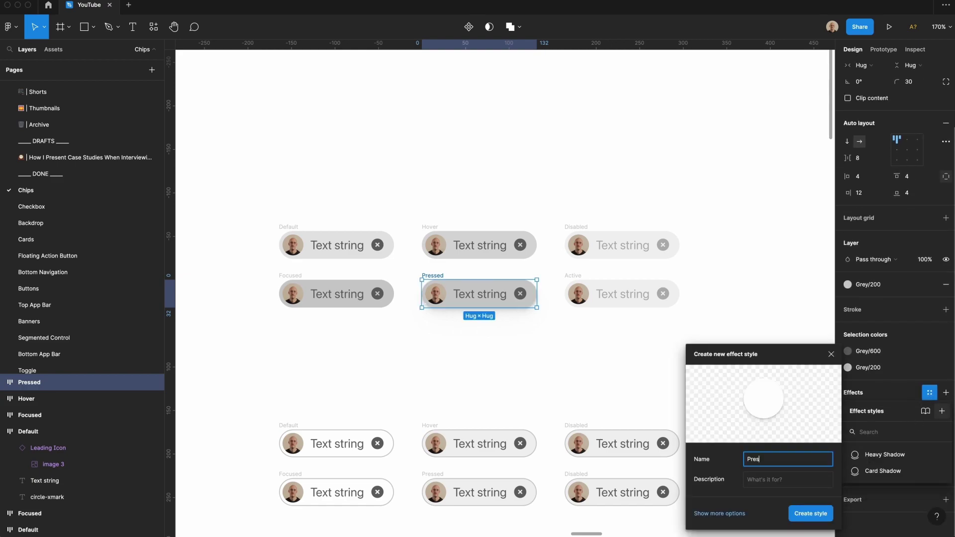
pyautogui.write('sed Shadow')
pyautogui.press('Return')
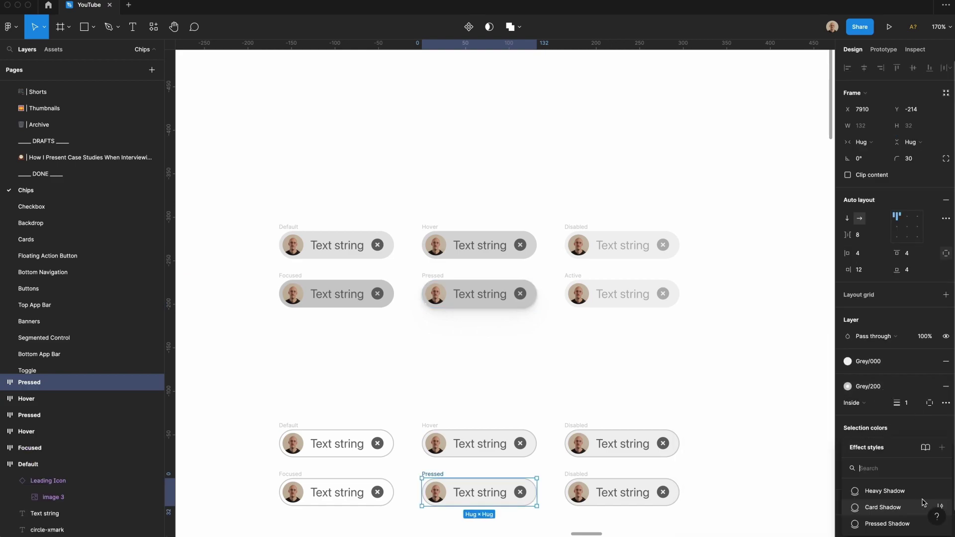
pyautogui.click(562, 388)
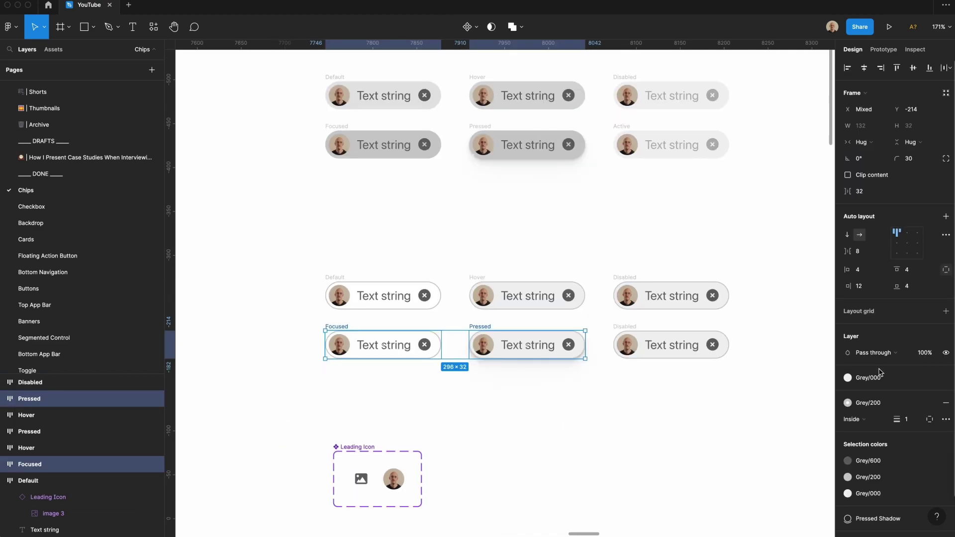
# Change the fill of the outlined Focused and Pressed chips to Grey/100
pyautogui.click(880, 377)
pyautogui.click(877, 478)
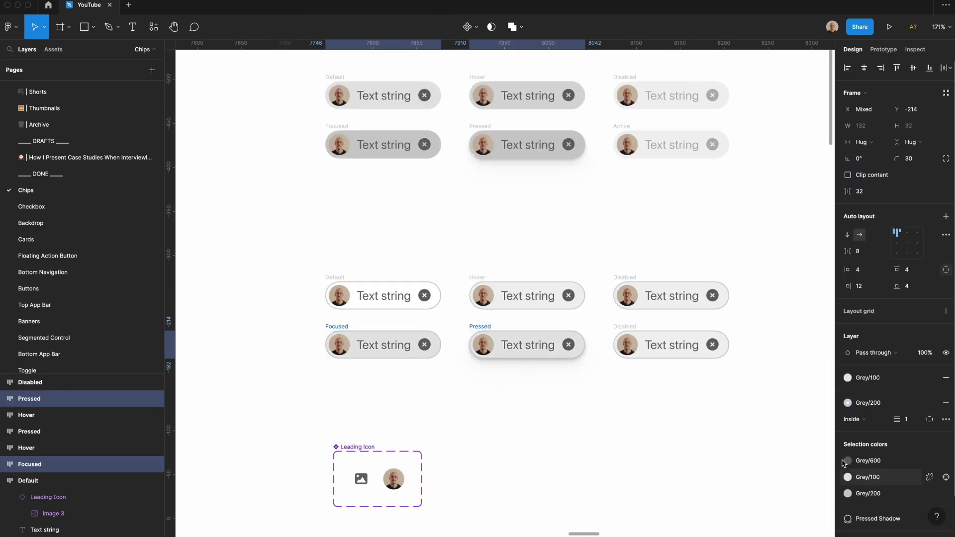
pyautogui.click(626, 404)
# Rename the duplicated Disabled chip in the lower outlined row to "Active"
pyautogui.click(624, 327)
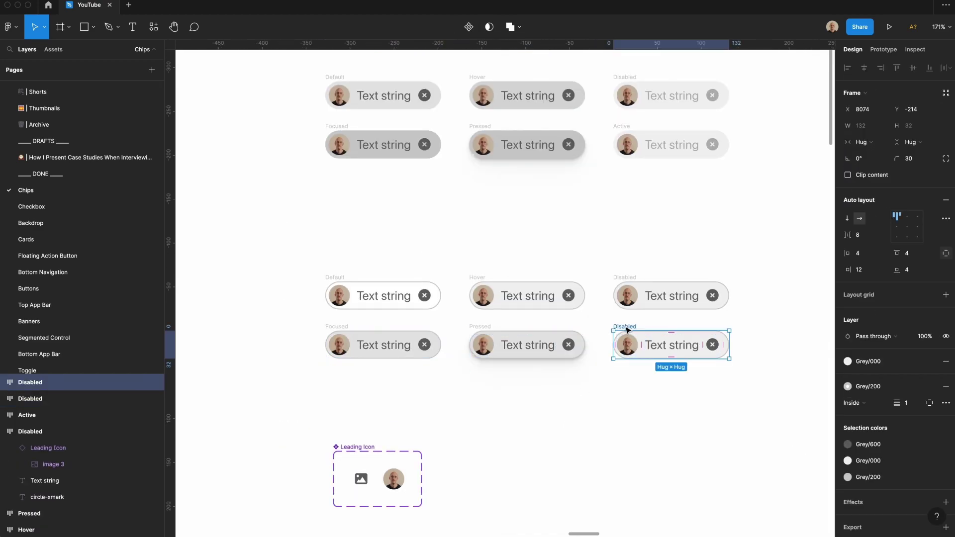
pyautogui.write('Active')
pyautogui.press('Return')
# Set the stroke of both the filled and outlined Active chips to the Primary color style
pyautogui.keyDown('shift'); pyautogui.click(631, 121); pyautogui.keyUp('shift')
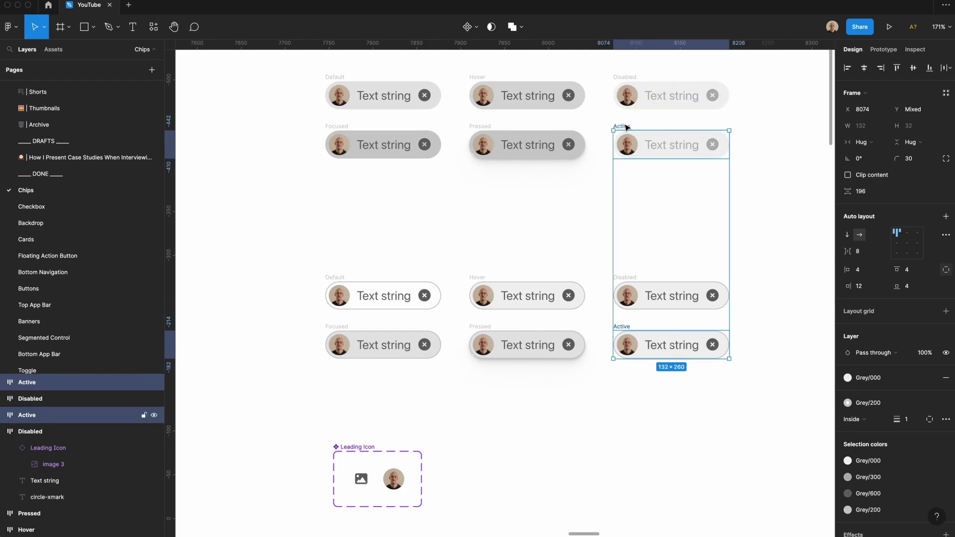
pyautogui.click(879, 403)
pyautogui.scroll(2, 889, 425)
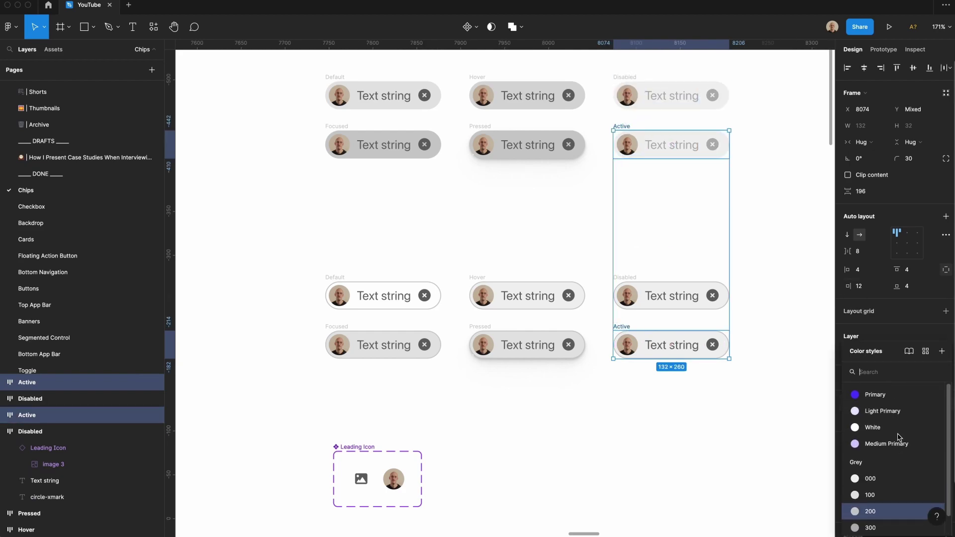
pyautogui.click(876, 392)
pyautogui.click(755, 356)
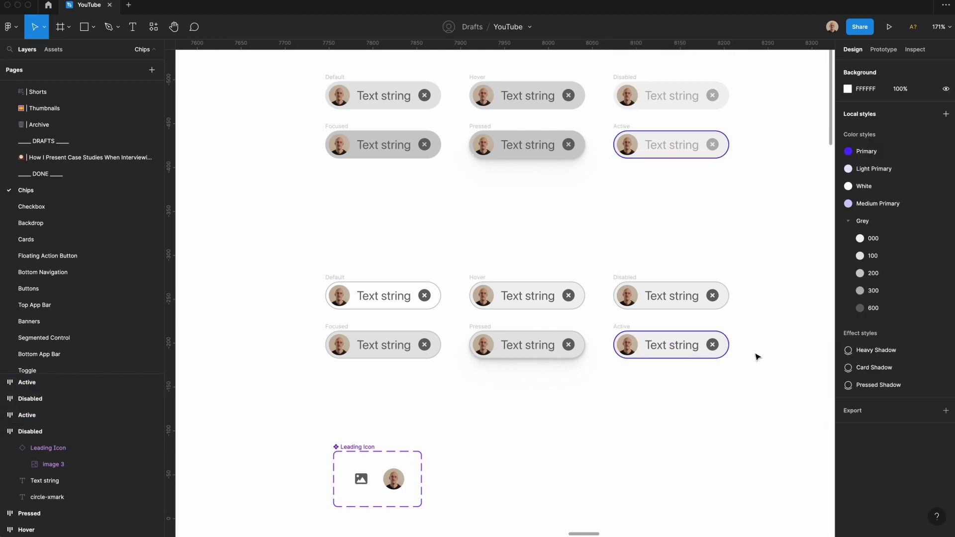
# Set the outlined Active chip's fill to Light Primary and the filled Active chip's fill to Medium Primary
pyautogui.click(640, 332)
pyautogui.click(875, 363)
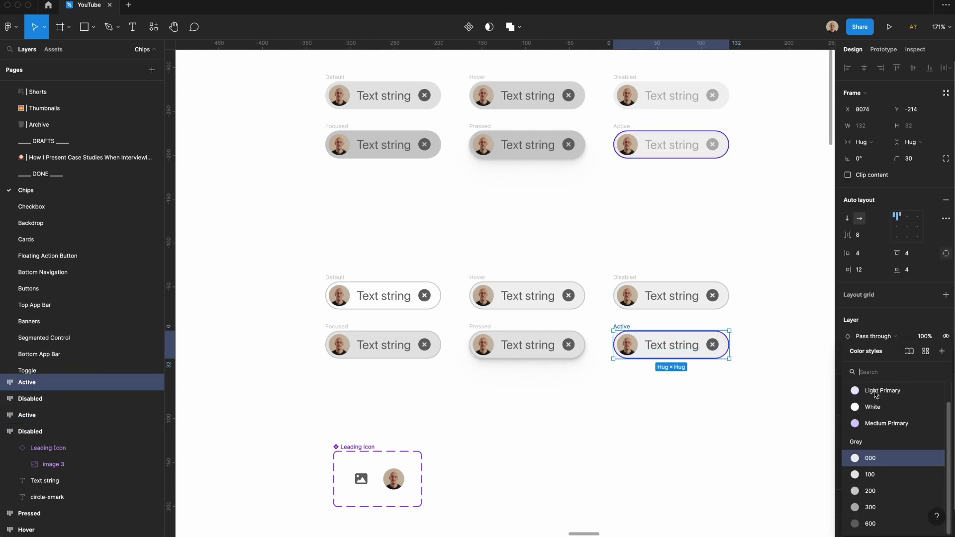
pyautogui.click(872, 395)
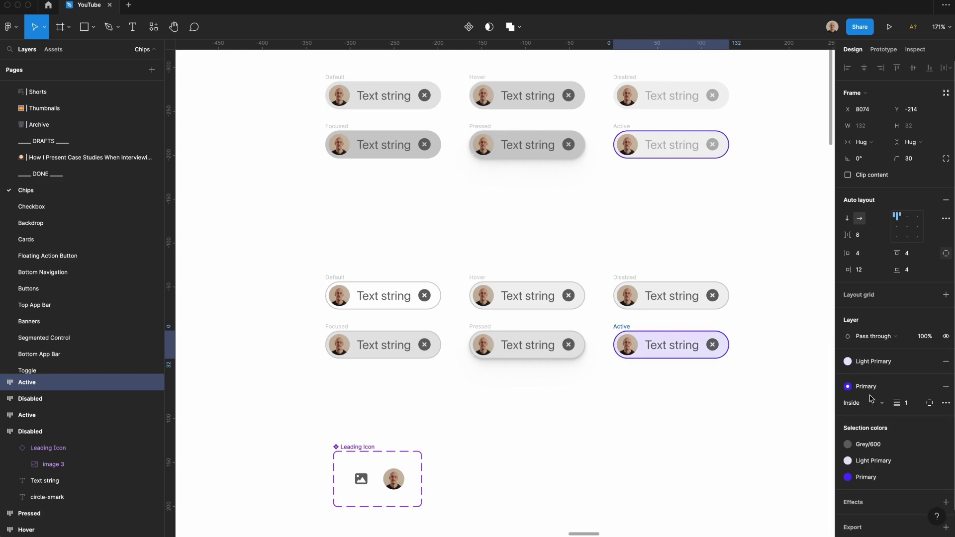
pyautogui.click(632, 133)
pyautogui.click(905, 368)
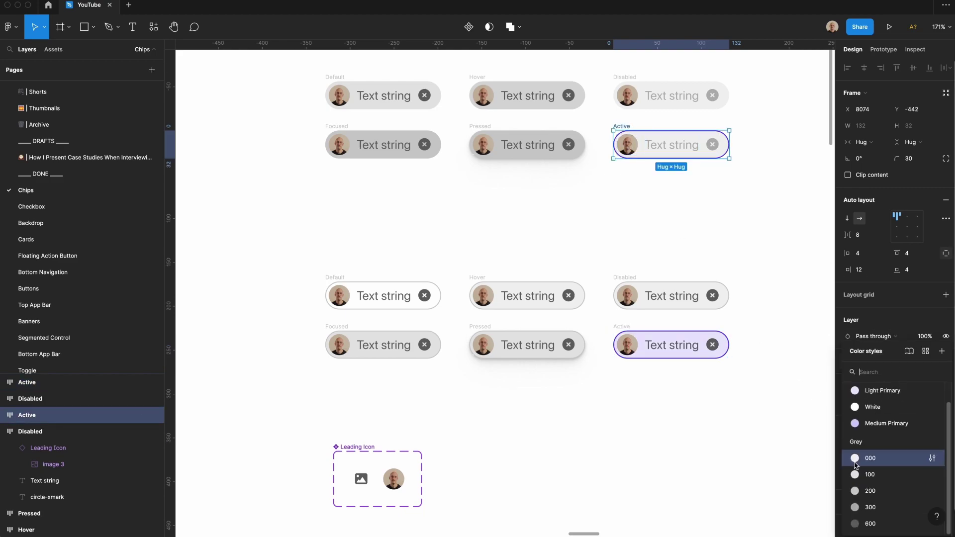
pyautogui.click(868, 422)
# Recolor the label text and close icon of both Active chips to the Primary color style
pyautogui.keyDown('shift'); pyautogui.click(624, 331); pyautogui.keyUp('shift')
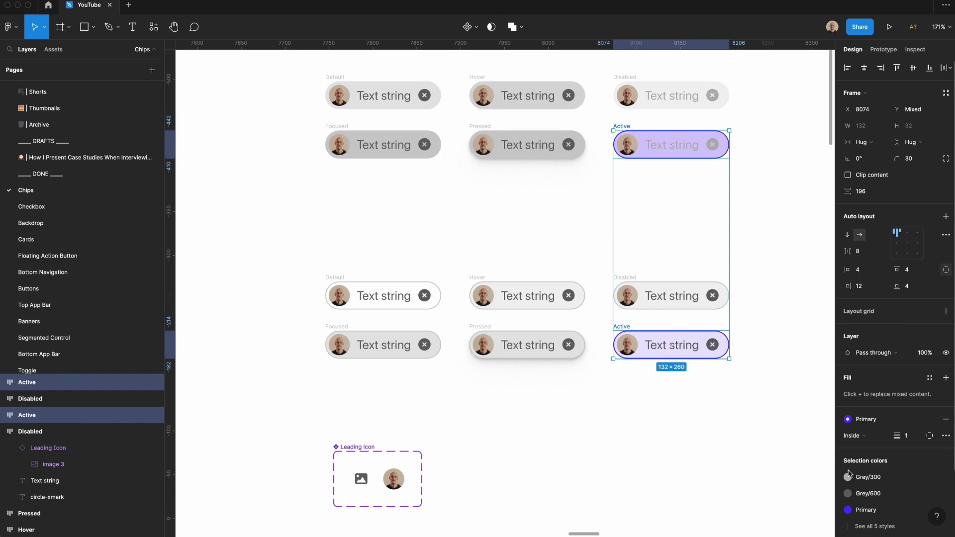
pyautogui.click(868, 494)
pyautogui.scroll(1, 751, 420)
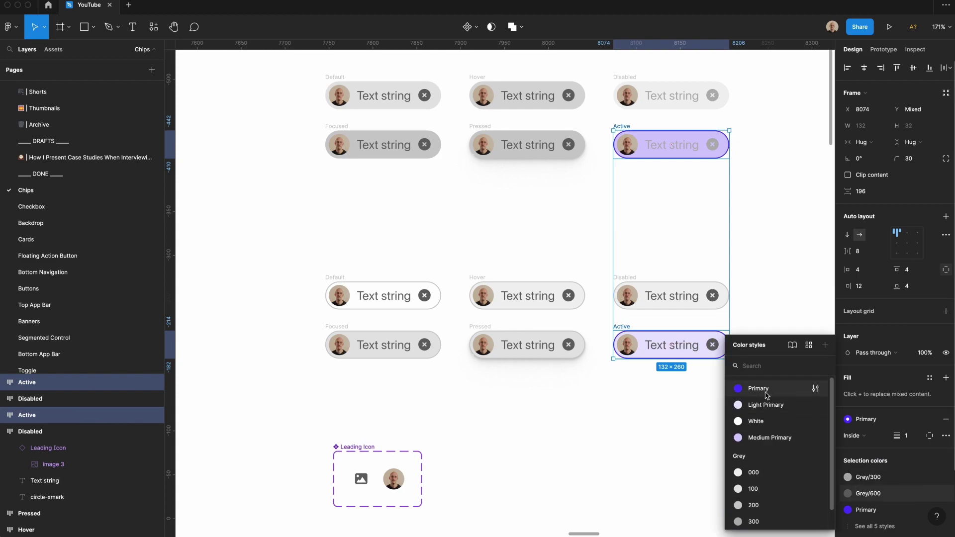
pyautogui.click(752, 390)
pyautogui.click(880, 495)
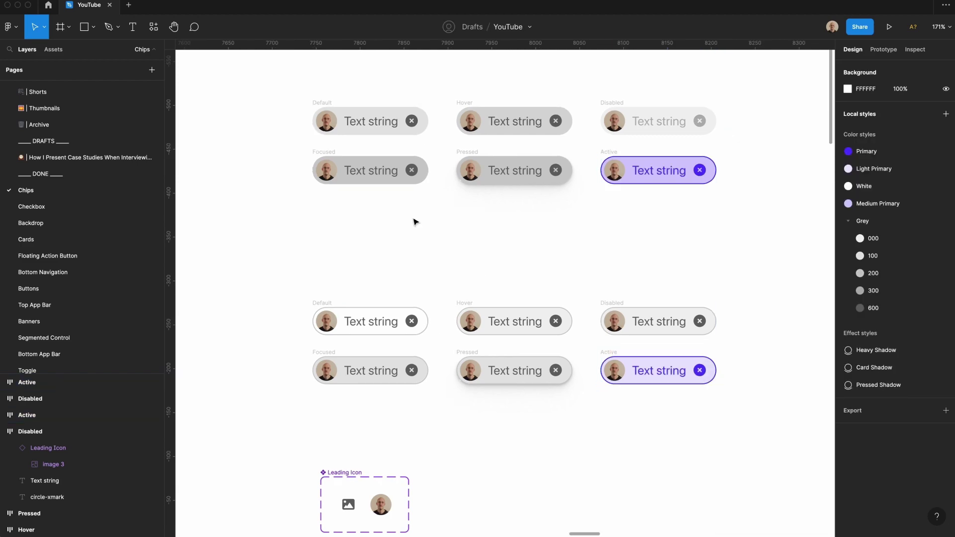
# Combine all twelve filled and outlined chips into a single component set
pyautogui.scroll(1, 413, 222)
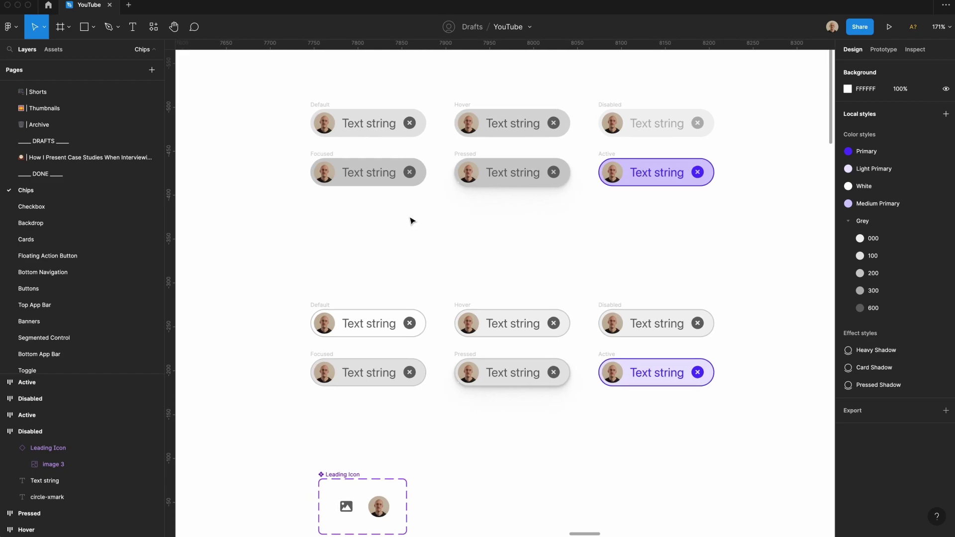
pyautogui.moveTo(277, 79); pyautogui.dragTo(721, 406)
pyautogui.click(475, 27)
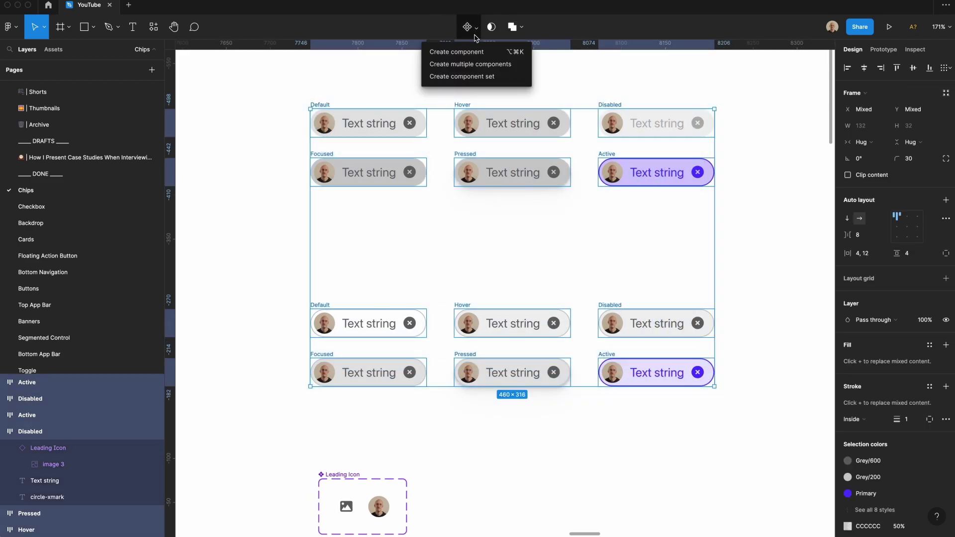
pyautogui.click(467, 76)
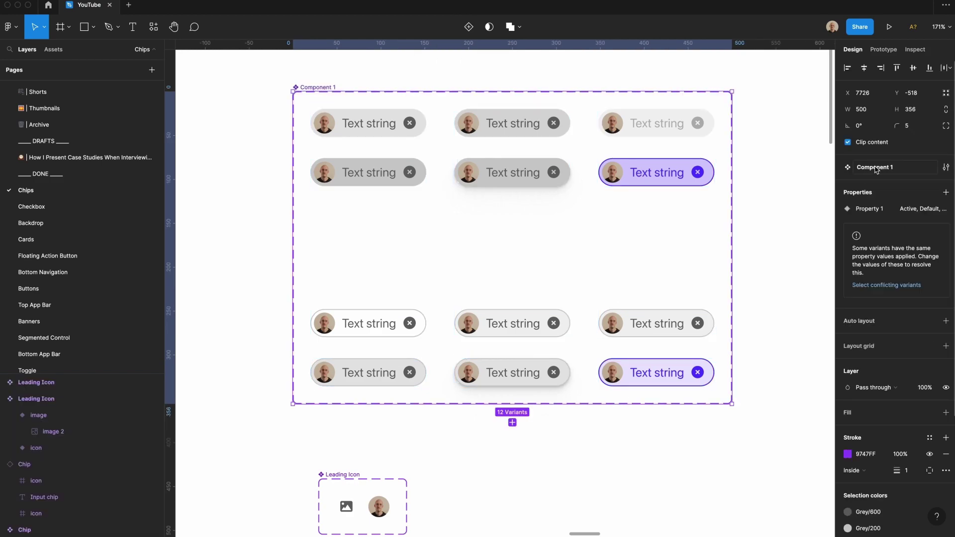
# Rename the new component set to "Chip" and its variant property to "State"
pyautogui.click(878, 167)
pyautogui.write('Chip')
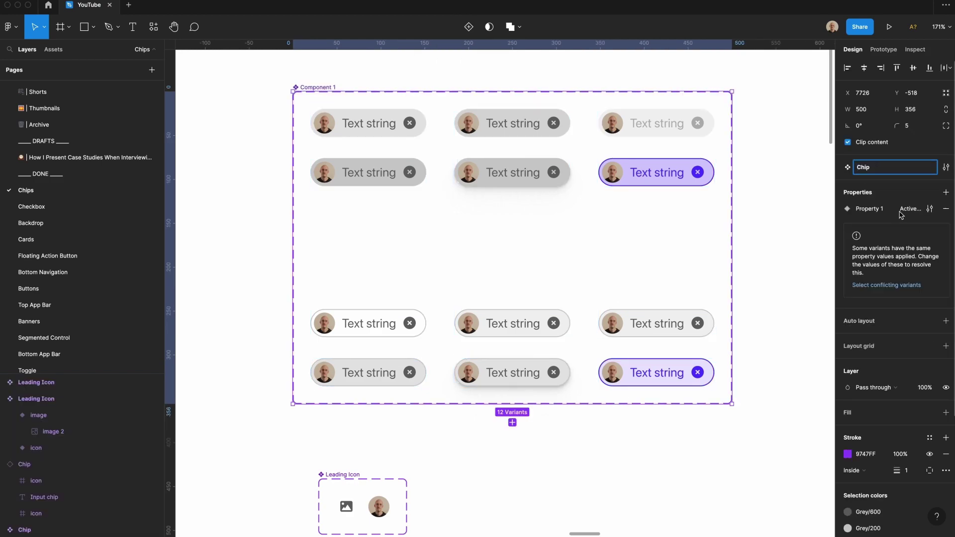
pyautogui.doubleClick(868, 209)
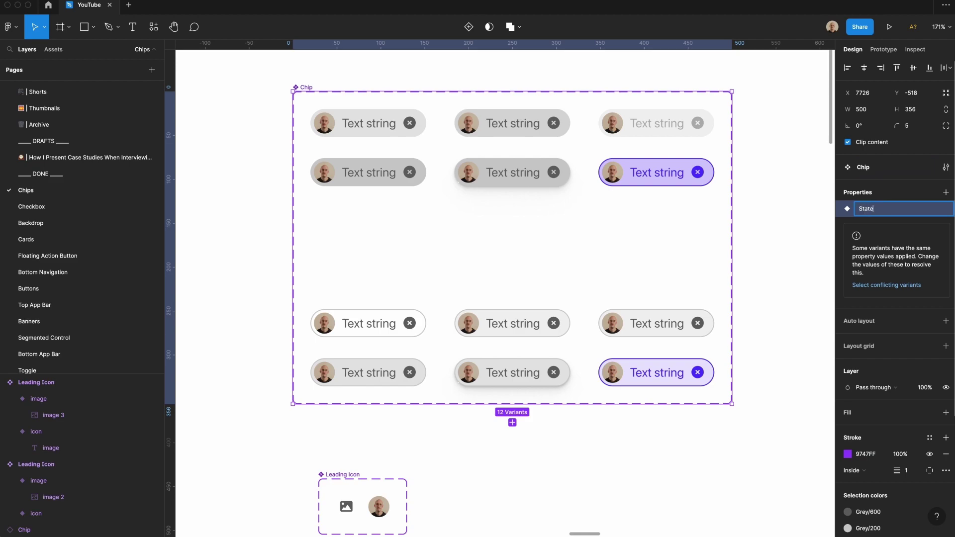
pyautogui.press('Return')
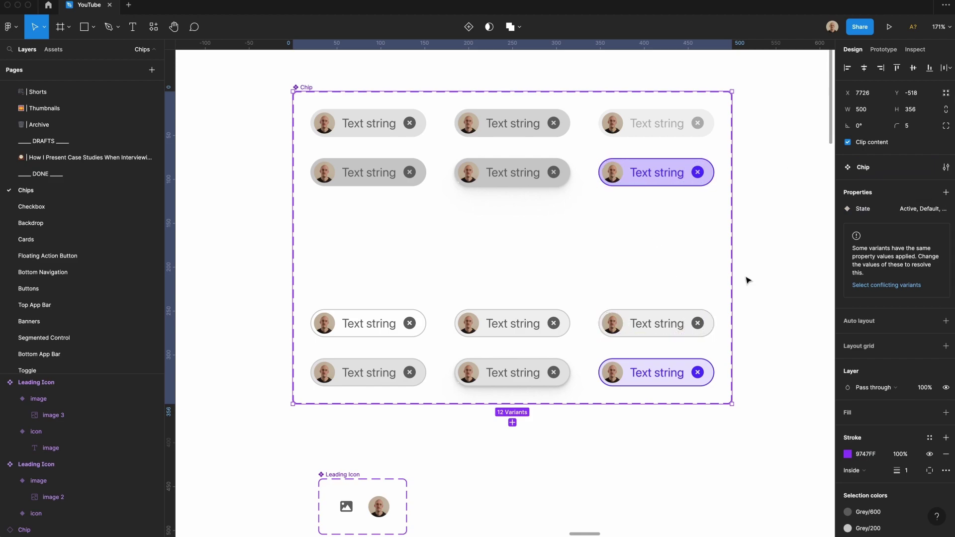
# Add a variant property named "Outline" with the value False to the Chip component set
pyautogui.click(946, 192)
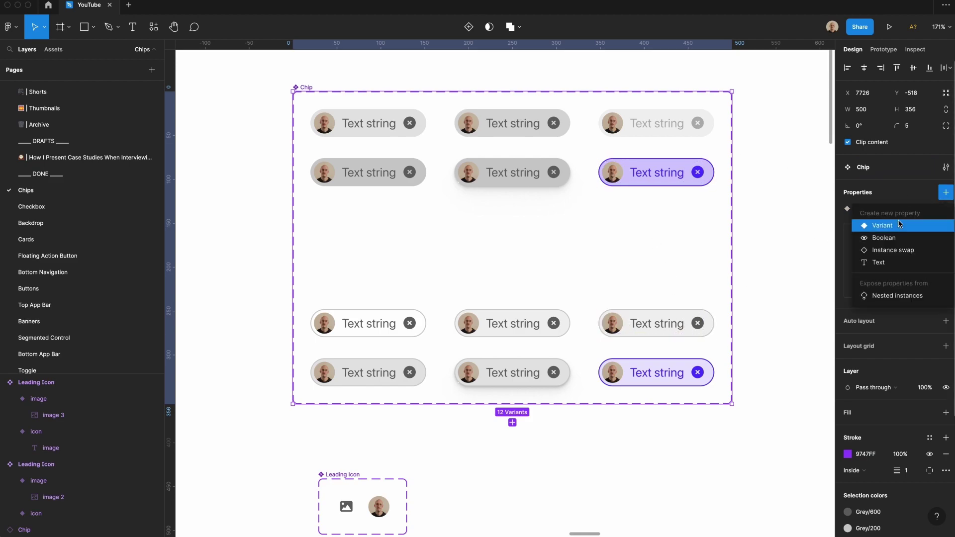
pyautogui.click(881, 226)
pyautogui.write('Outline')
pyautogui.press('Tab')
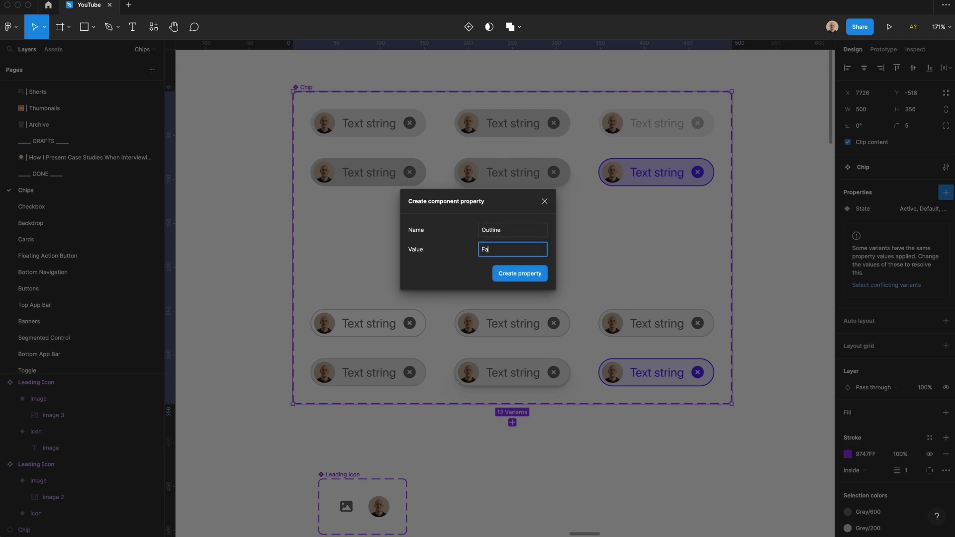
pyautogui.press('Return')
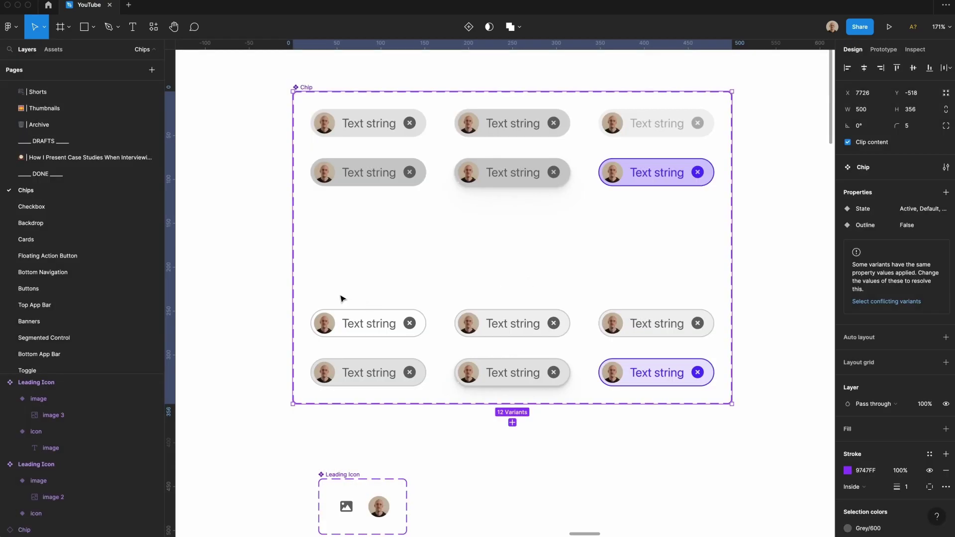
# Set the Outline property to True for the six outlined chip variants
pyautogui.moveTo(213, 274); pyautogui.dragTo(760, 422)
pyautogui.click(908, 295)
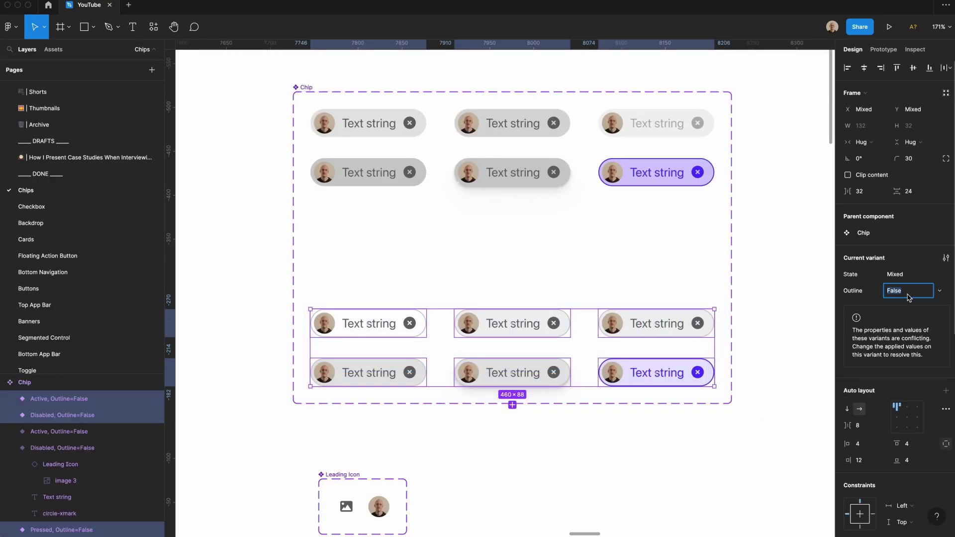
pyautogui.press('Return')
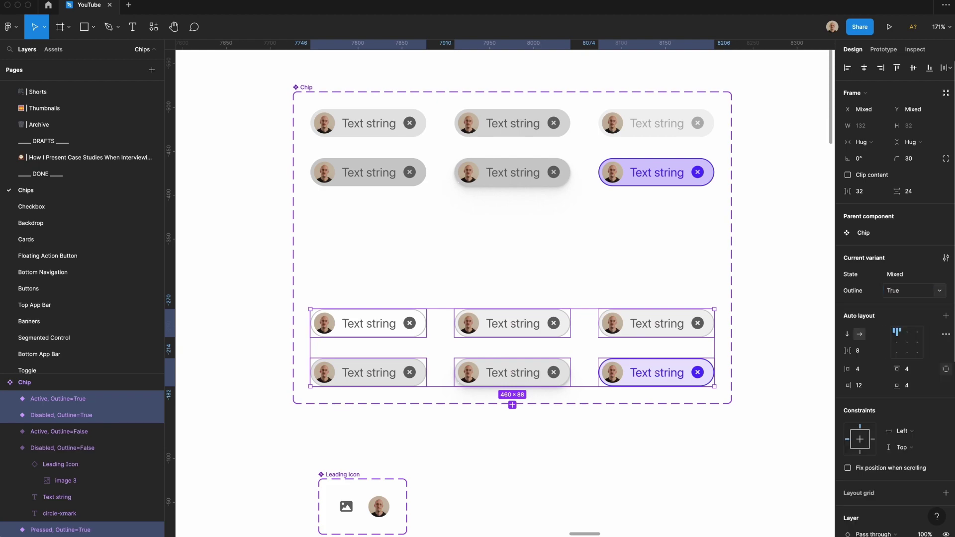
pyautogui.click(385, 302)
# Try out a temporary Chip instance below the set by toggling Outline and switching State to Focused, and delete it
pyautogui.moveTo(401, 124); pyautogui.dragTo(623, 462)
pyautogui.click(898, 233)
pyautogui.click(899, 233)
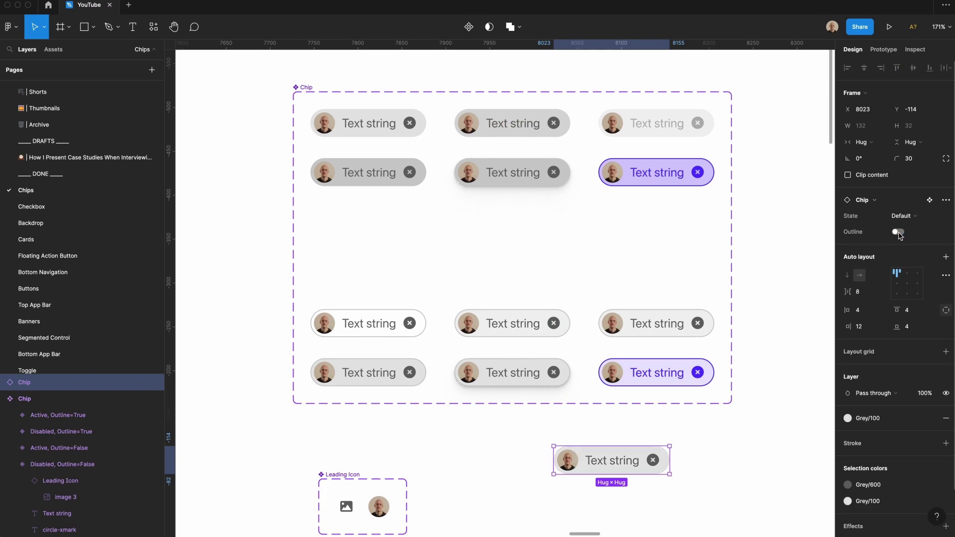
pyautogui.click(906, 218)
pyautogui.click(911, 240)
pyautogui.click(899, 232)
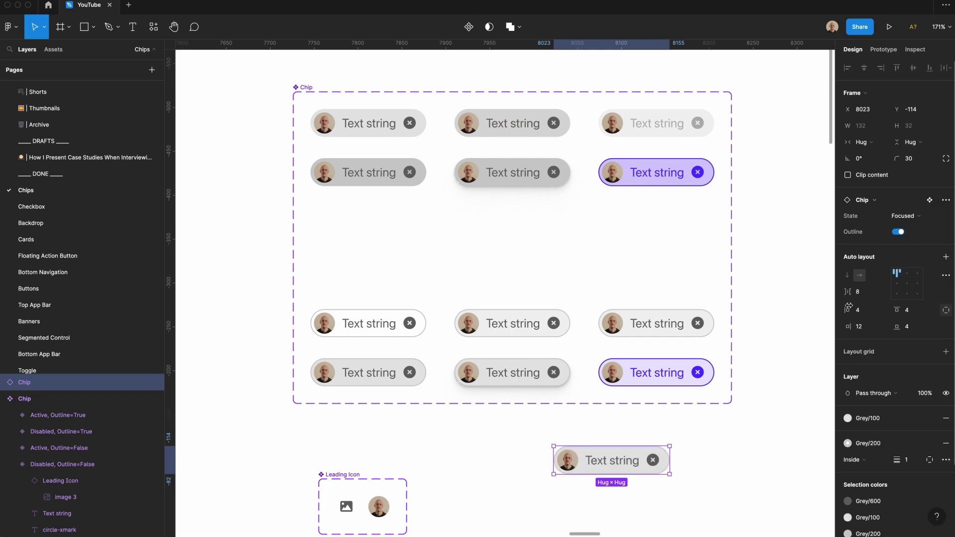
pyautogui.click(726, 463)
pyautogui.click(624, 458)
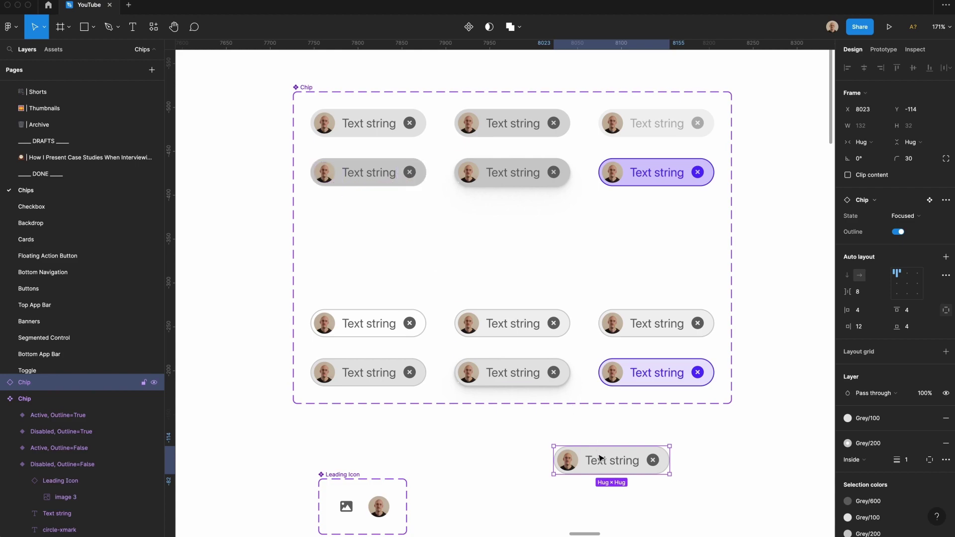
pyautogui.press('BackSpace')
# Move the Leading Icon component set directly above the Chip set, left-aligned with it and 20 px apart
pyautogui.hotkey('shift', '0')
pyautogui.moveTo(438, 397); pyautogui.dragTo(420, 140)
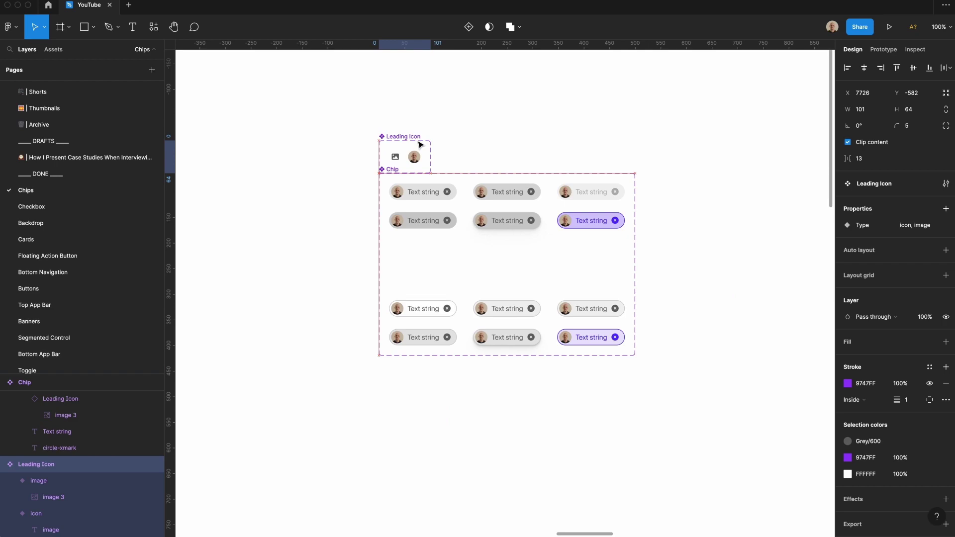
pyautogui.hotkey('shift', 'Up')
pyautogui.hotkey('shift', 'Up')
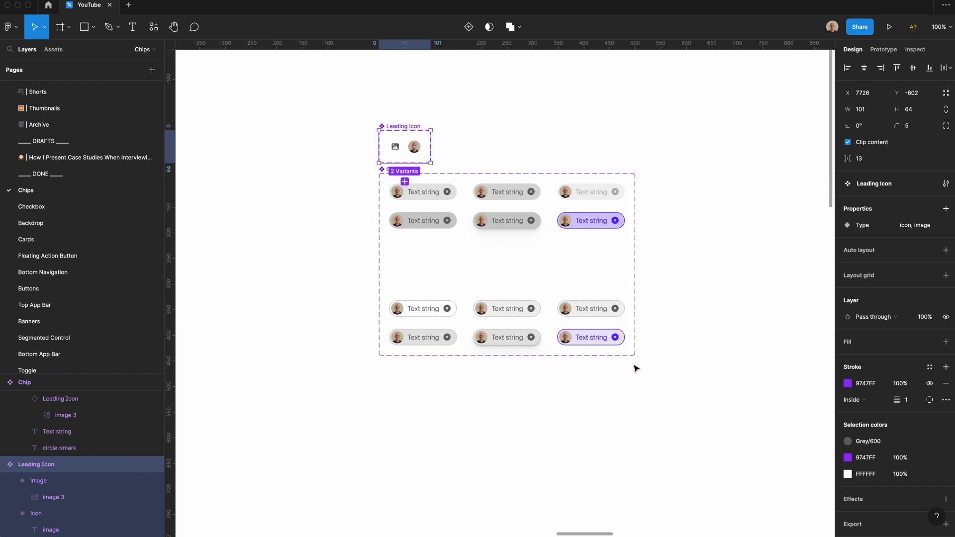
# Enlarge the Chip component set's frame to the right and downward, and duplicate all twelve variants beside the originals
pyautogui.click(300, 173)
pyautogui.click(398, 172)
pyautogui.moveTo(635, 356); pyautogui.dragTo(784, 510)
pyautogui.press('Return')
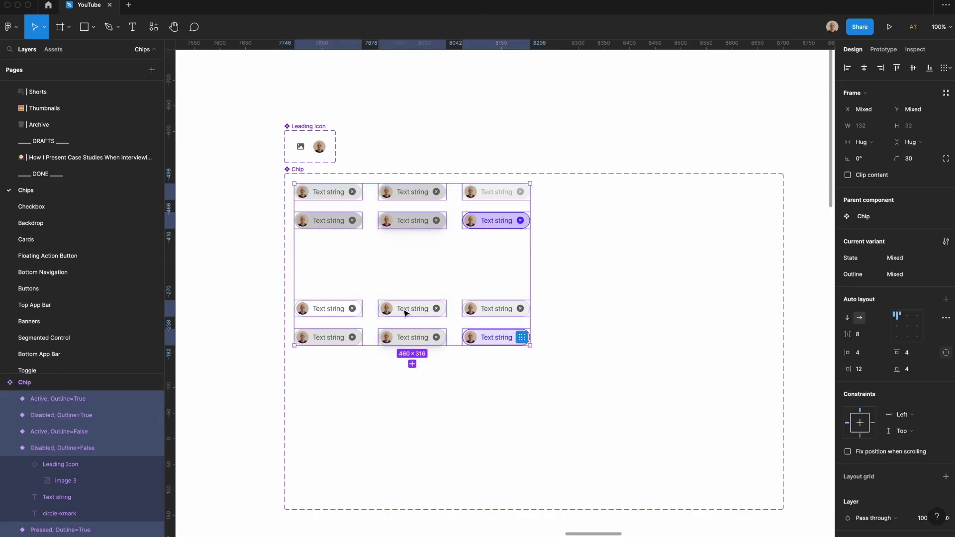
pyautogui.keyDown('alt'); pyautogui.moveTo(407, 311); pyautogui.dragTo(653, 324); pyautogui.keyUp('alt')
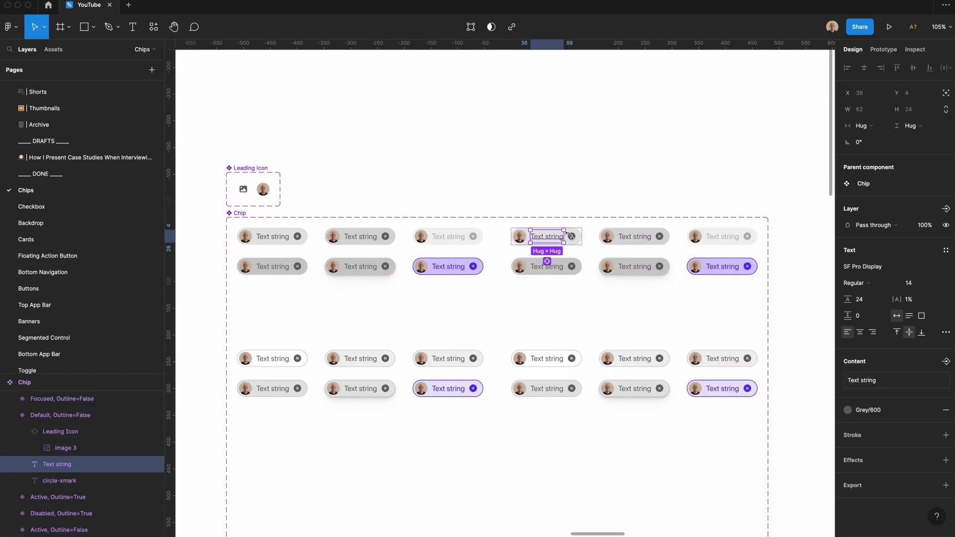
# Delete the close icon from all twelve duplicated chips in the right half of the Chip set
pyautogui.click(572, 238)
pyautogui.press('Delete')
pyautogui.scroll(-3, 307, 158)
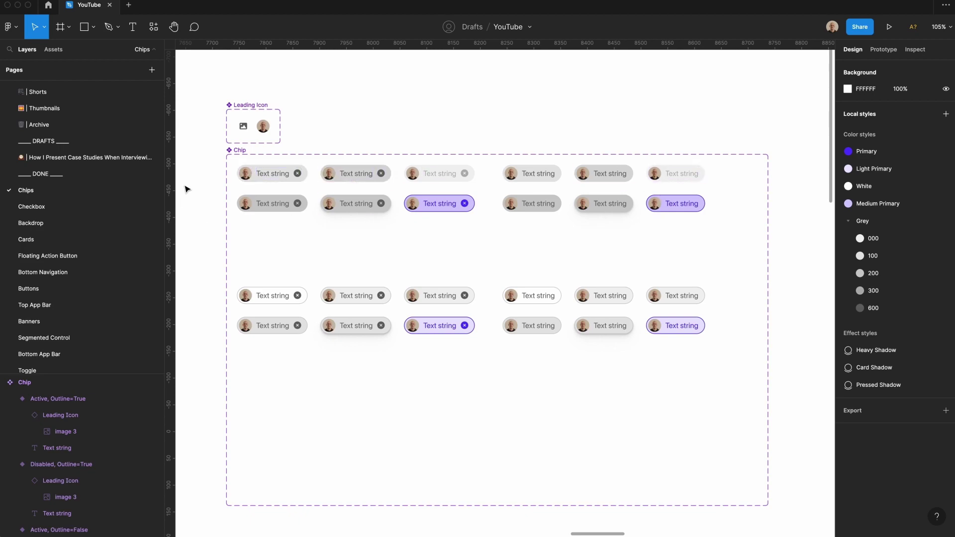
# Duplicate the twelve chips that have both icons below their originals, and move all outlined chips down 40 px
pyautogui.moveTo(209, 171); pyautogui.dragTo(464, 370)
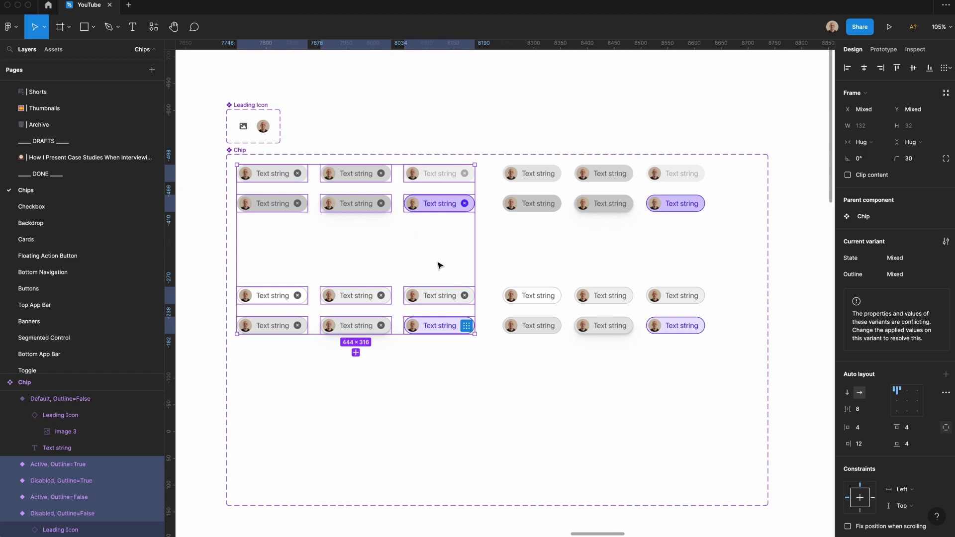
pyautogui.keyDown('alt'); pyautogui.moveTo(440, 265); pyautogui.dragTo(440, 324); pyautogui.keyUp('alt')
pyautogui.moveTo(200, 291); pyautogui.dragTo(722, 430)
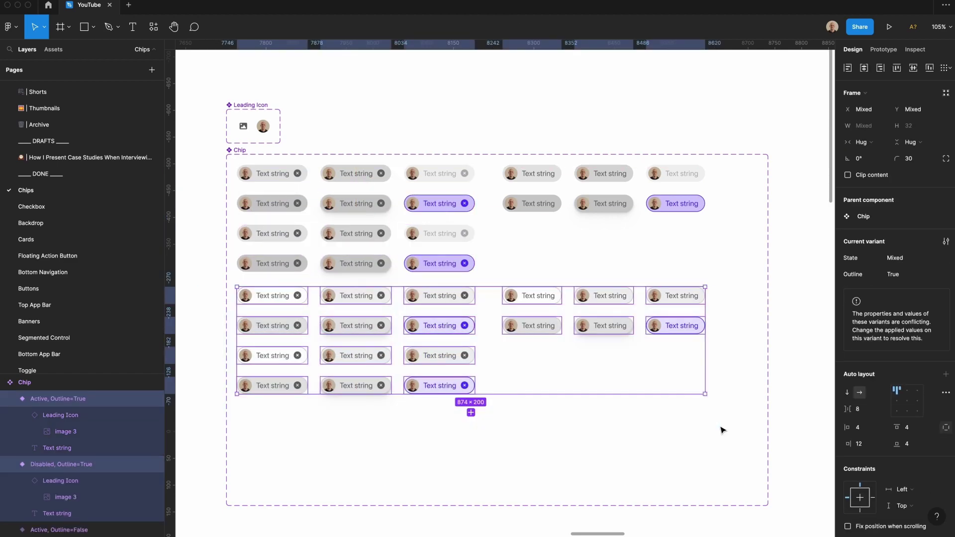
pyautogui.hotkey('shift', 'Down')
pyautogui.hotkey('shift', 'Down')
pyautogui.hotkey('shift', 'Down')
pyautogui.hotkey('shift', 'Down')
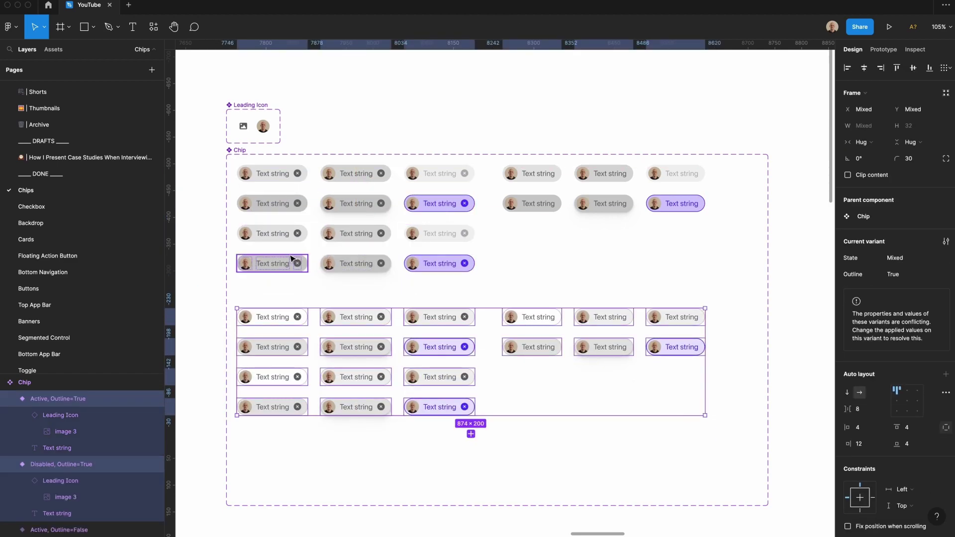
# Delete the leading icon from the twelve duplicated chips in the new filled and outlined rows
pyautogui.keyDown('super'); pyautogui.moveTo(224, 233); pyautogui.dragTo(413, 402); pyautogui.keyUp('super')
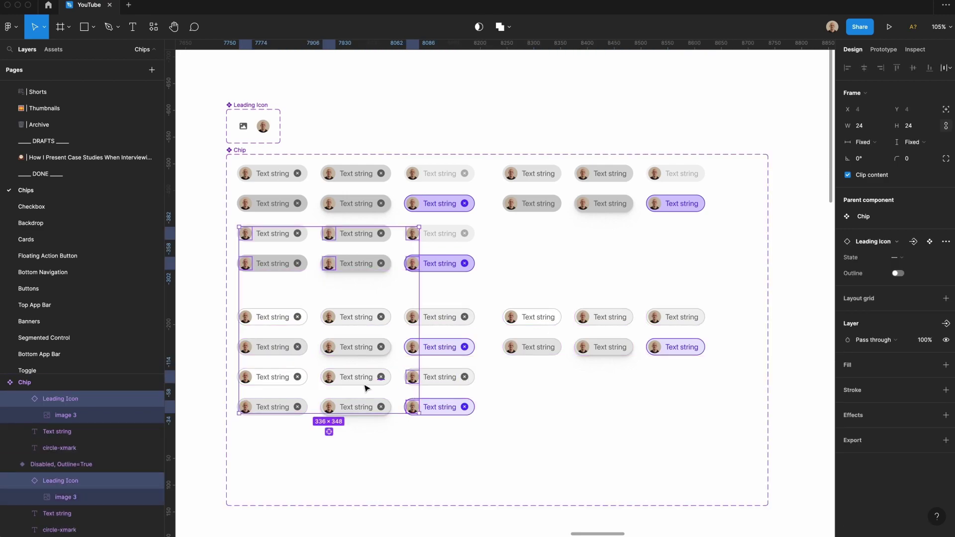
pyautogui.keyDown('shift'); pyautogui.keyDown('super'); pyautogui.click(329, 376); pyautogui.keyUp('super'); pyautogui.keyUp('shift')
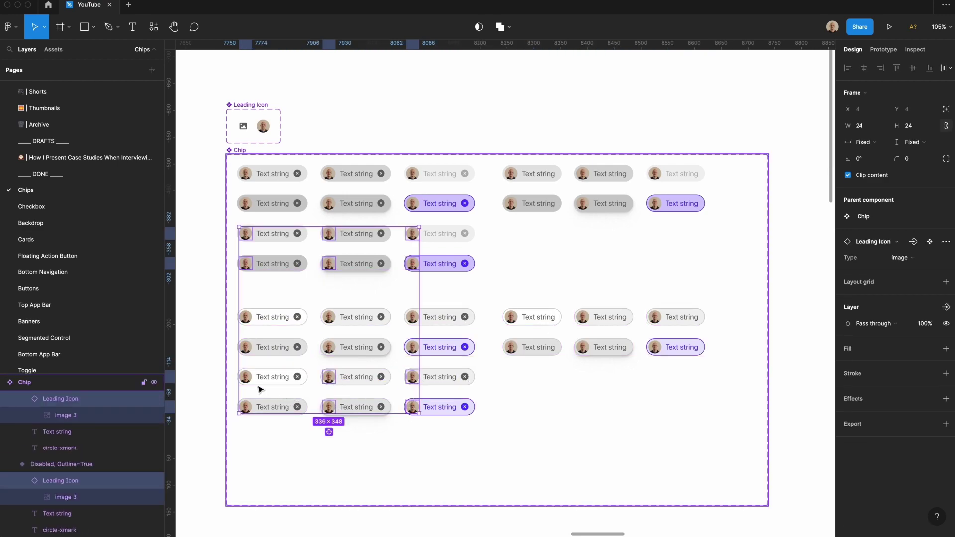
pyautogui.keyDown('shift'); pyautogui.keyDown('super'); pyautogui.click(246, 377); pyautogui.keyUp('super'); pyautogui.keyUp('shift')
pyautogui.press('Delete')
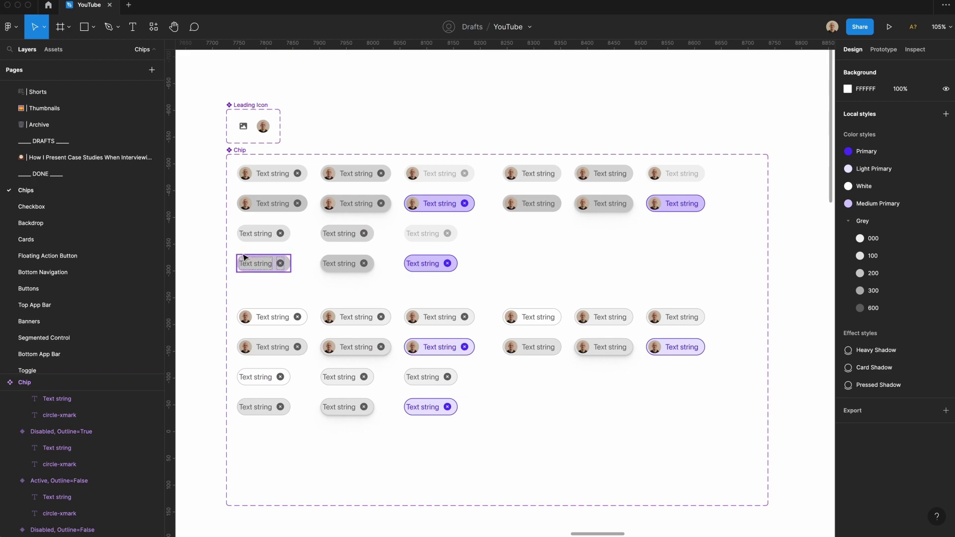
# Set the left padding of the twelve chips without a leading icon to 12
pyautogui.moveTo(206, 228); pyautogui.dragTo(427, 274)
pyautogui.moveTo(207, 377); pyautogui.dragTo(438, 413)
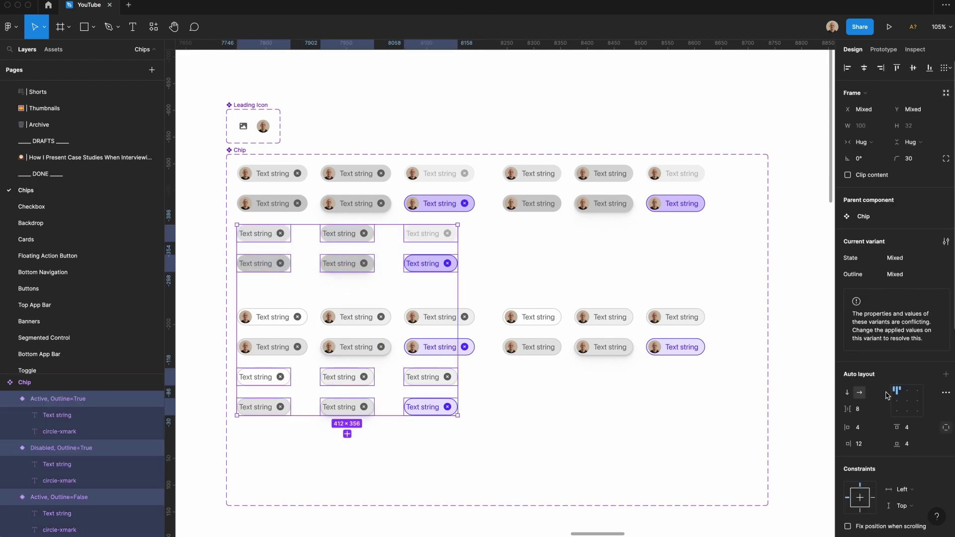
pyautogui.click(865, 434)
pyautogui.write('12')
pyautogui.press('Tab')
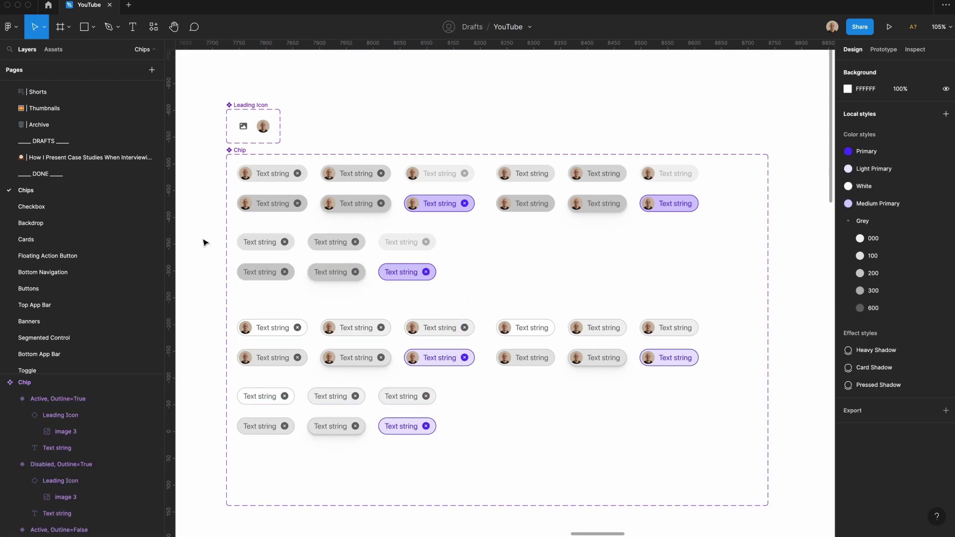
# Duplicate the filled and outlined chips without a leading icon to the right of their originals
pyautogui.moveTo(201, 237); pyautogui.dragTo(424, 293)
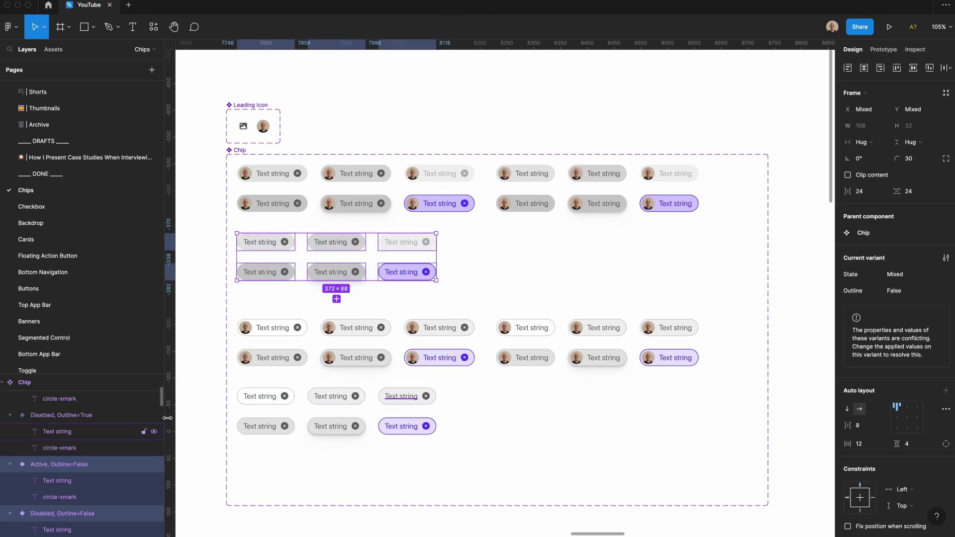
pyautogui.moveTo(198, 388); pyautogui.dragTo(518, 420)
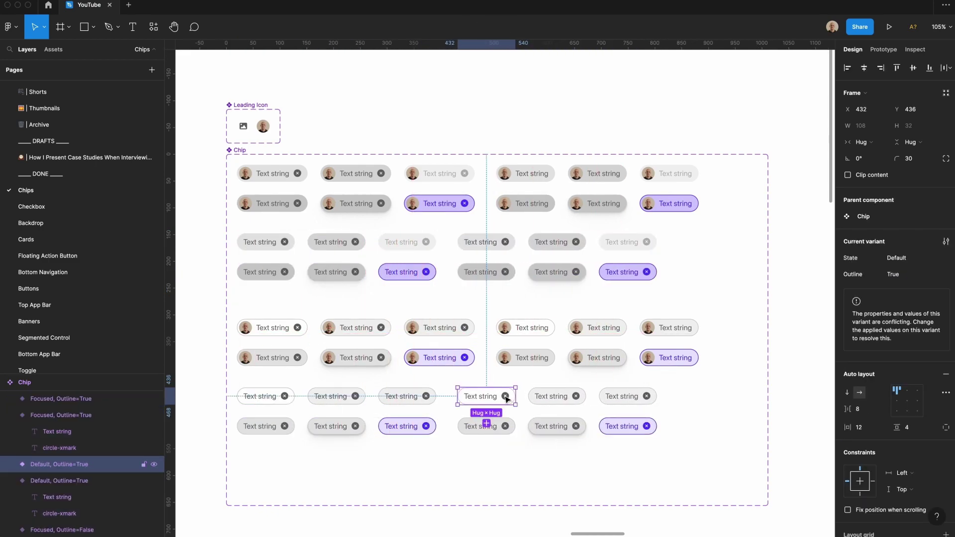
# Delete the close icon from the twelve duplicated chips without a leading icon, and resize the Chip component set to 902 × 544
pyautogui.doubleClick(505, 396)
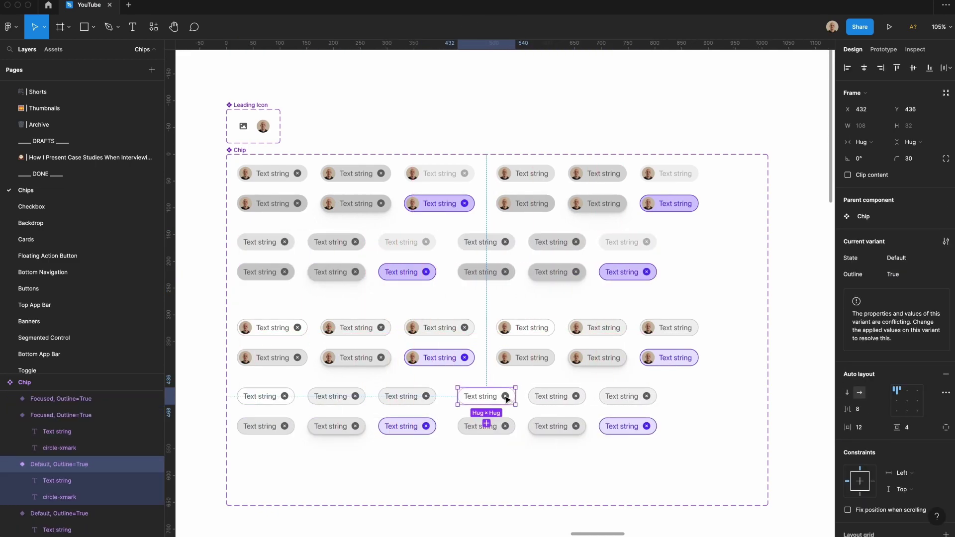
pyautogui.keyDown('shift'); pyautogui.keyDown('super'); pyautogui.click(504, 427); pyautogui.keyUp('super'); pyautogui.keyUp('shift')
pyautogui.keyDown('shift'); pyautogui.keyDown('super'); pyautogui.click(575, 426); pyautogui.keyUp('super'); pyautogui.keyUp('shift')
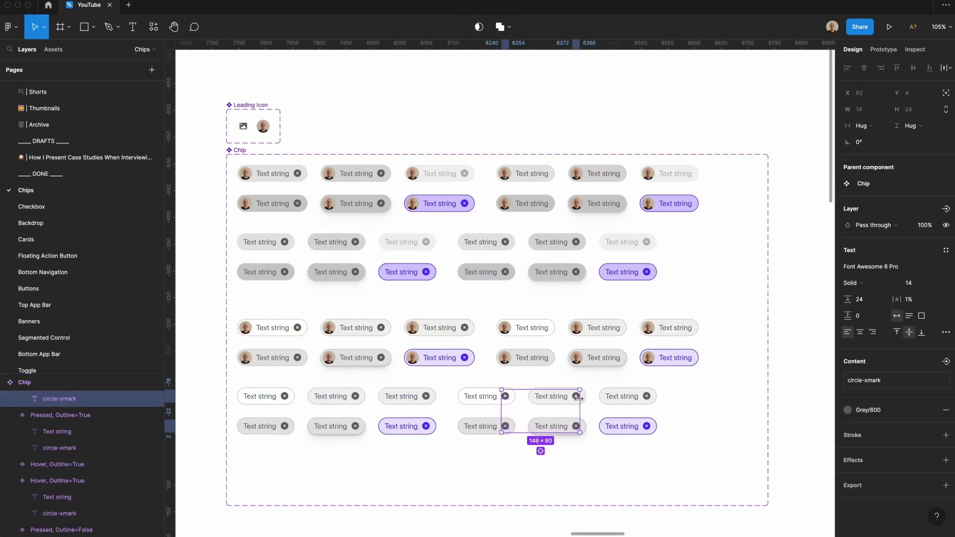
pyautogui.press('Delete')
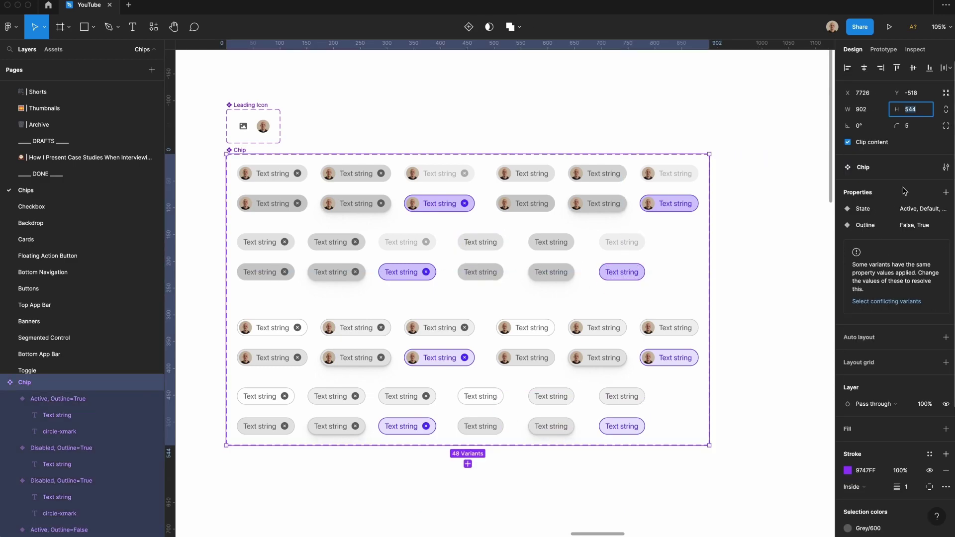
pyautogui.click(759, 331)
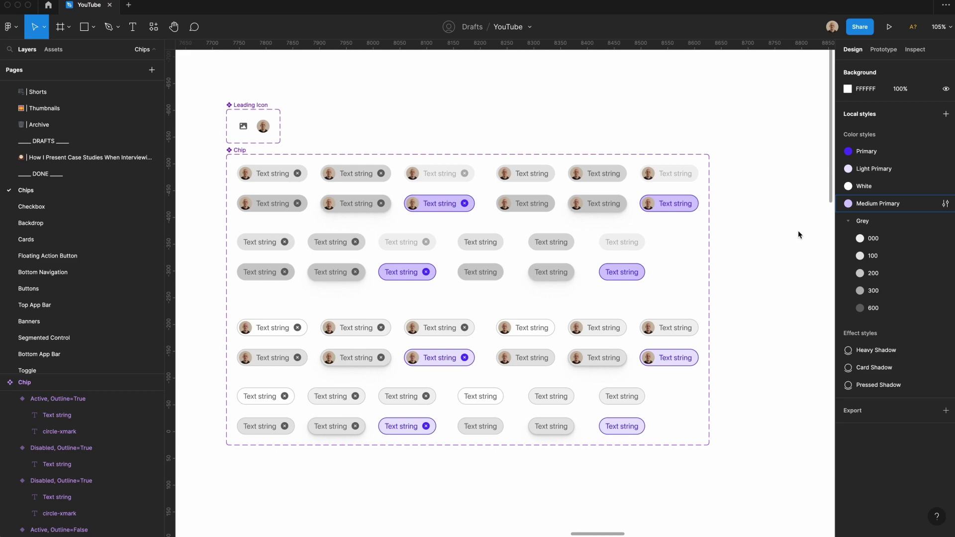
# Add a variant property named Leading Icon with the value True to the Chip component set
pyautogui.click(577, 163)
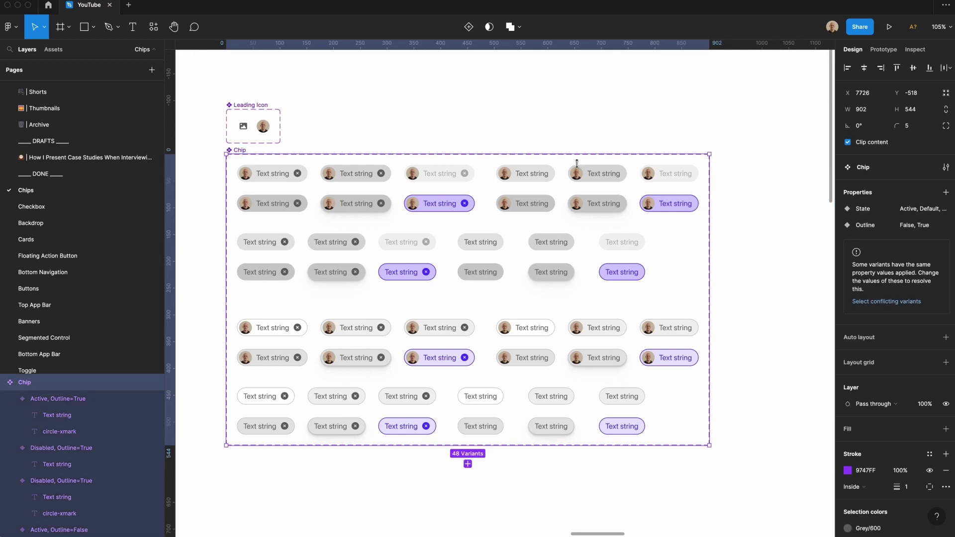
pyautogui.click(944, 193)
pyautogui.click(901, 225)
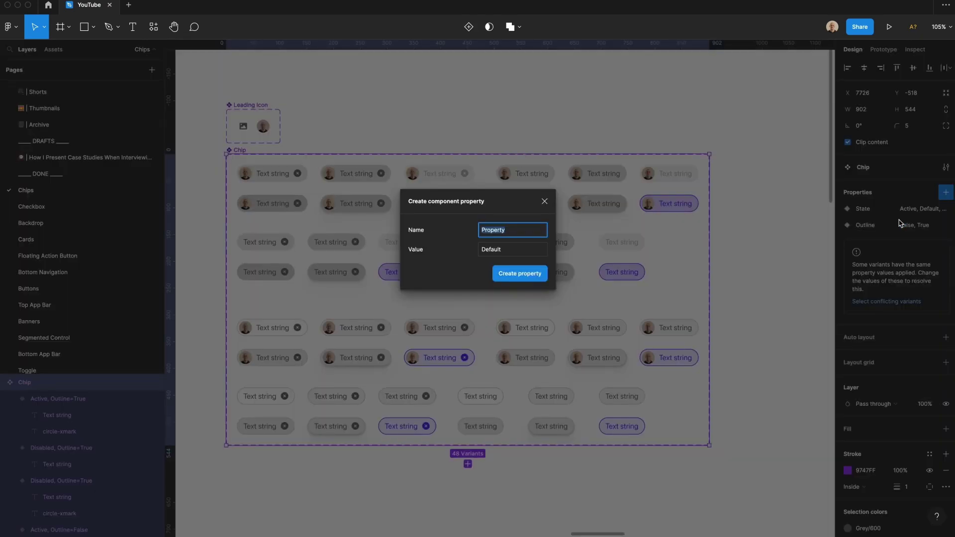
pyautogui.write('Leading Icon')
pyautogui.press('Tab')
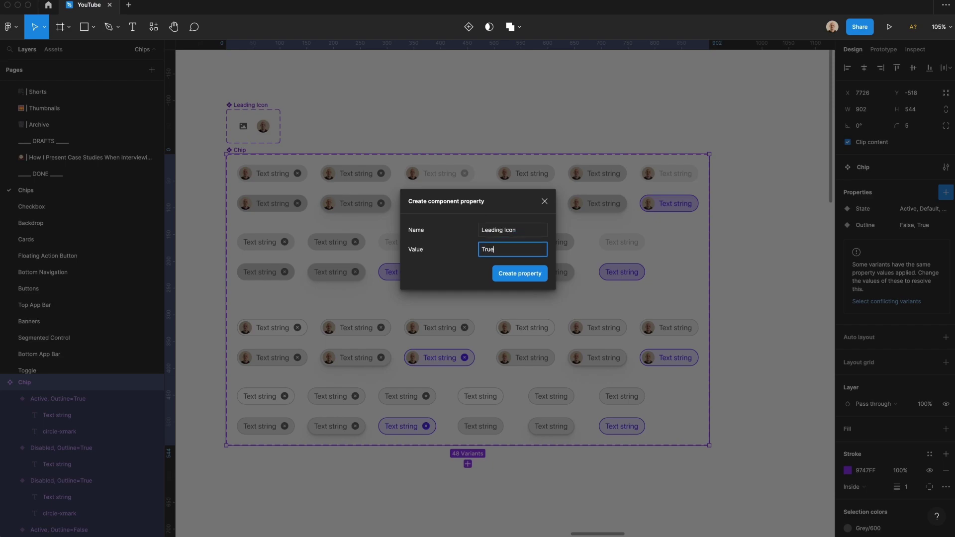
pyautogui.press('Return')
# Set Leading Icon to False for all filled and outlined chips that have no leading icon
pyautogui.moveTo(206, 229); pyautogui.dragTo(647, 300)
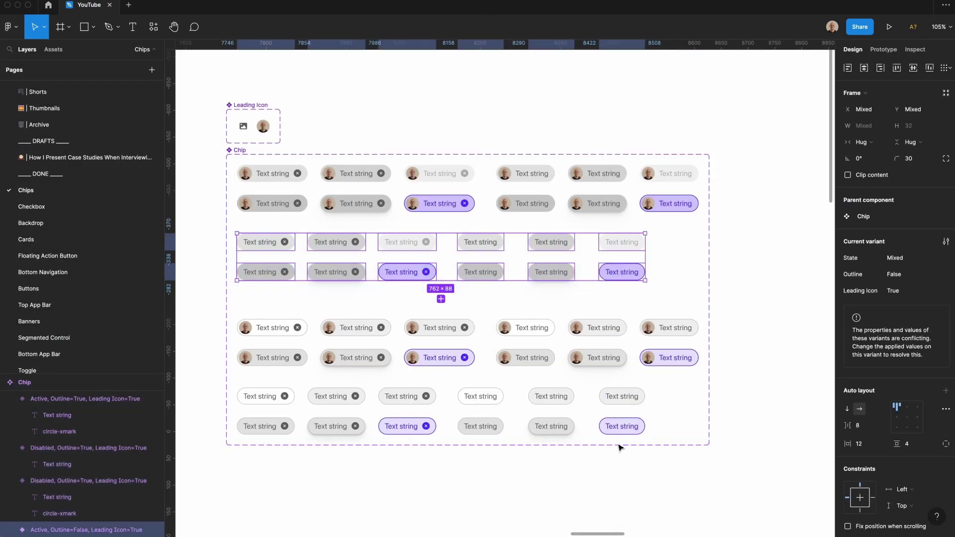
pyautogui.moveTo(645, 465); pyautogui.dragTo(282, 393)
pyautogui.click(902, 291)
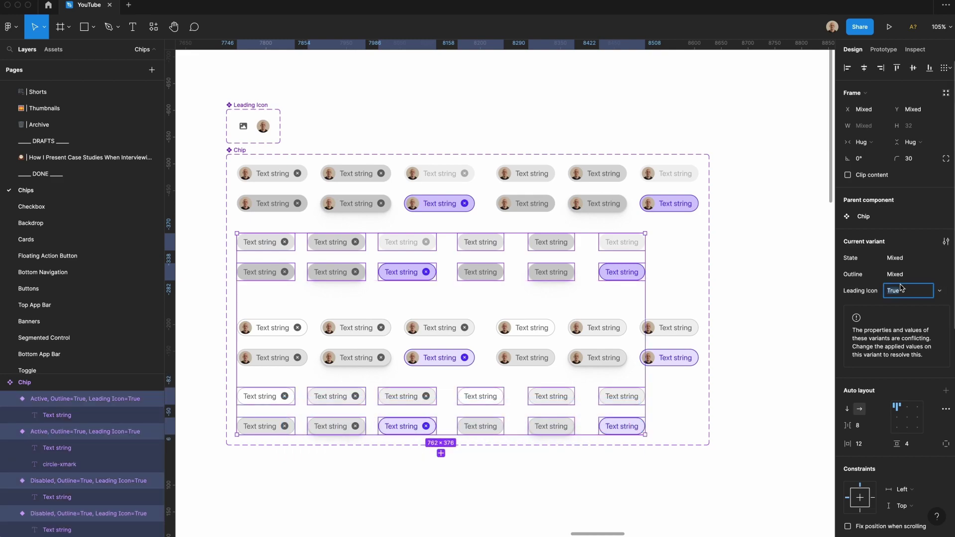
pyautogui.write('False')
pyautogui.press('Return')
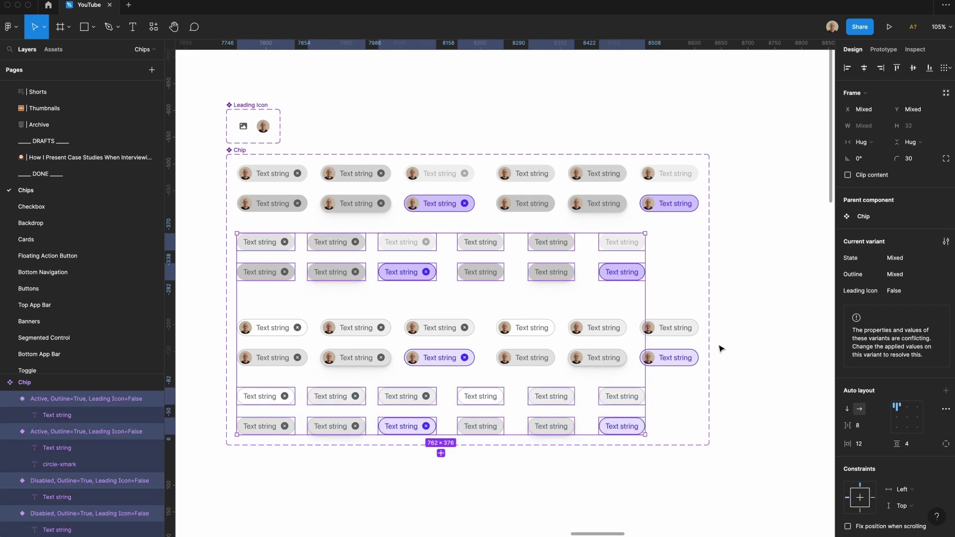
pyautogui.click(738, 466)
pyautogui.click(241, 150)
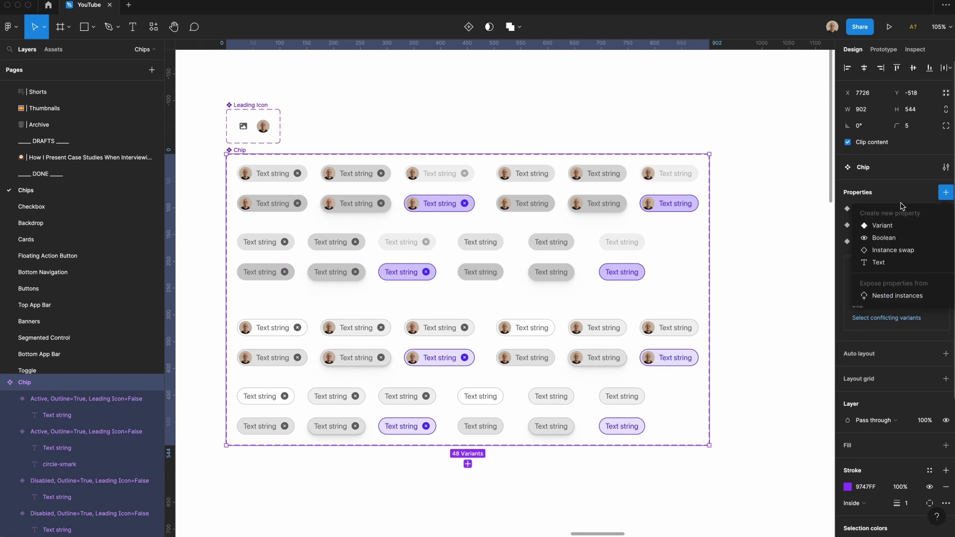
pyautogui.click(895, 225)
pyautogui.write('Trail')
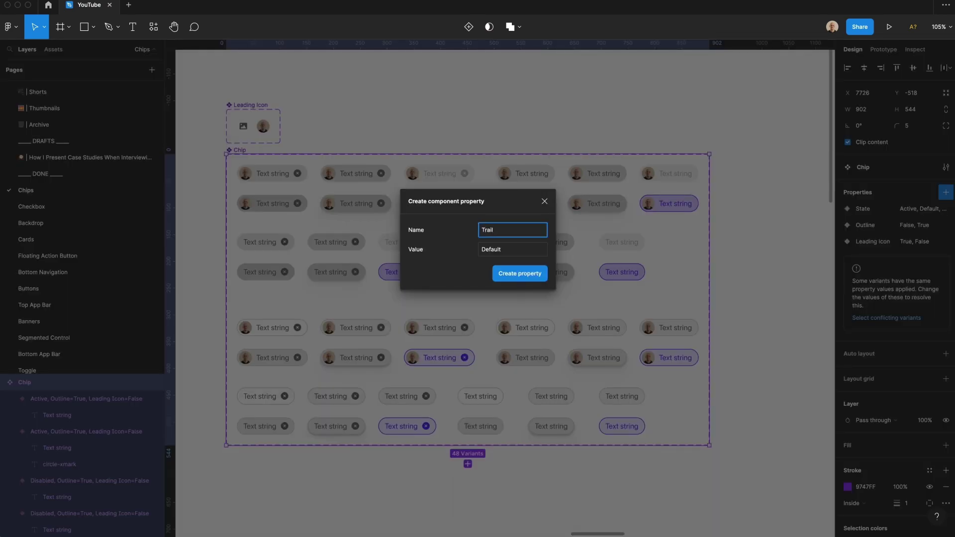
pyautogui.write('ing Icon')
pyautogui.press('Tab')
pyautogui.write('False')
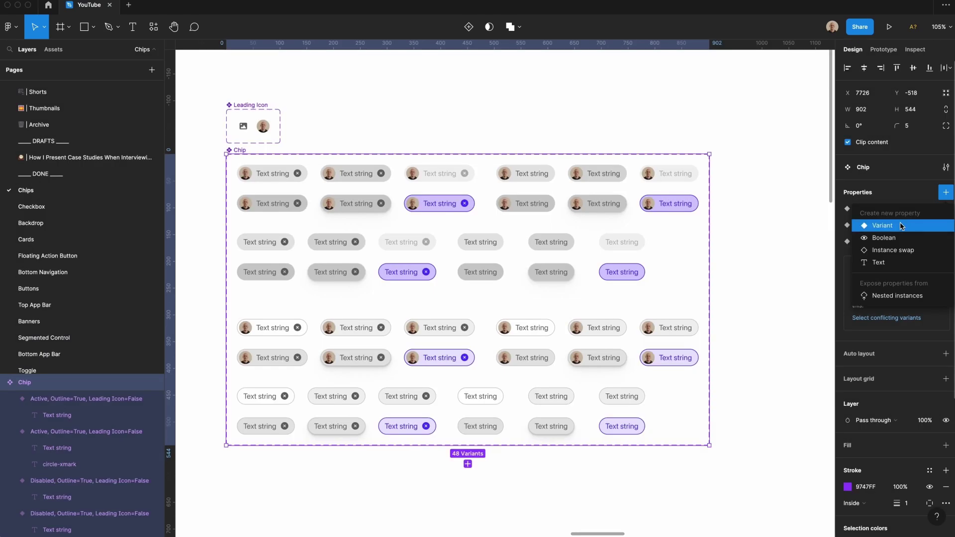
# Add a variant property named Trailing Icon with the value True to the Chip component set
pyautogui.click(900, 226)
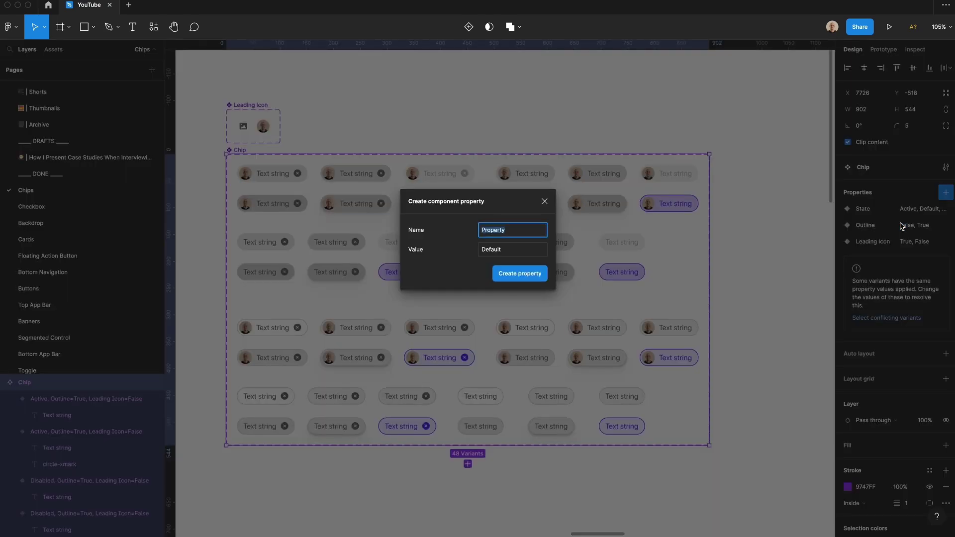
pyautogui.write('Trailing Icon')
pyautogui.press('Tab')
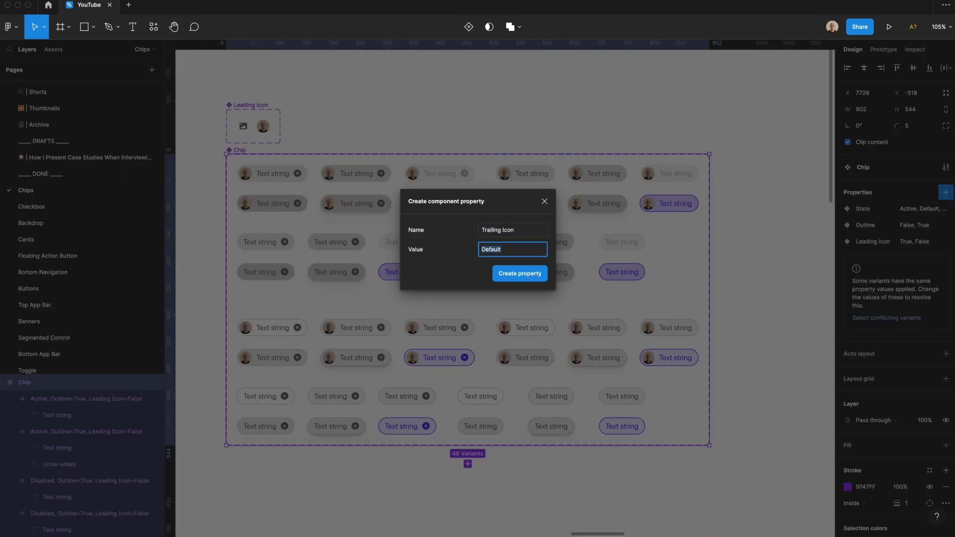
pyautogui.write('True')
pyautogui.click(520, 273)
# Set Trailing Icon to False for all filled and outlined chips that have no close icon
pyautogui.moveTo(728, 127); pyautogui.dragTo(487, 279)
pyautogui.moveTo(704, 450); pyautogui.dragTo(495, 319)
pyautogui.click(901, 304)
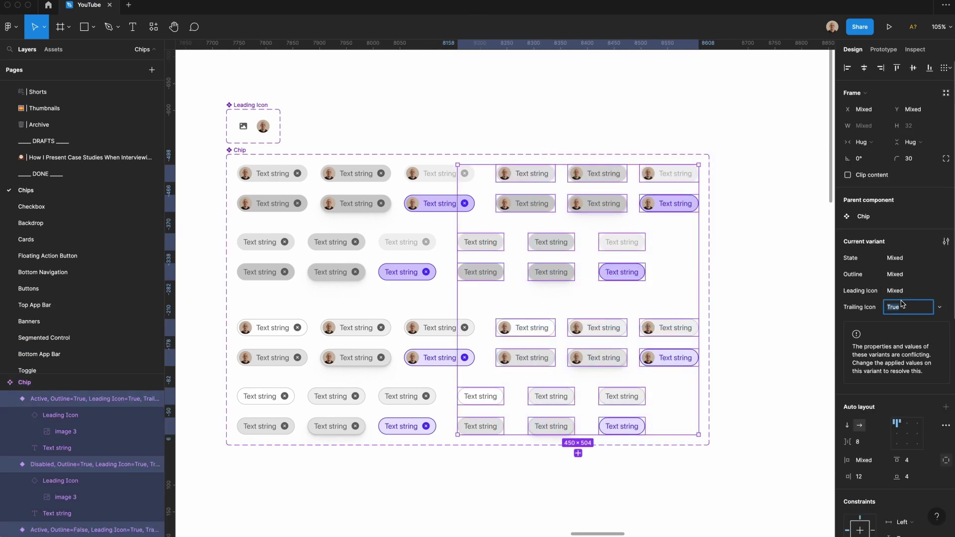
pyautogui.write('Fals')
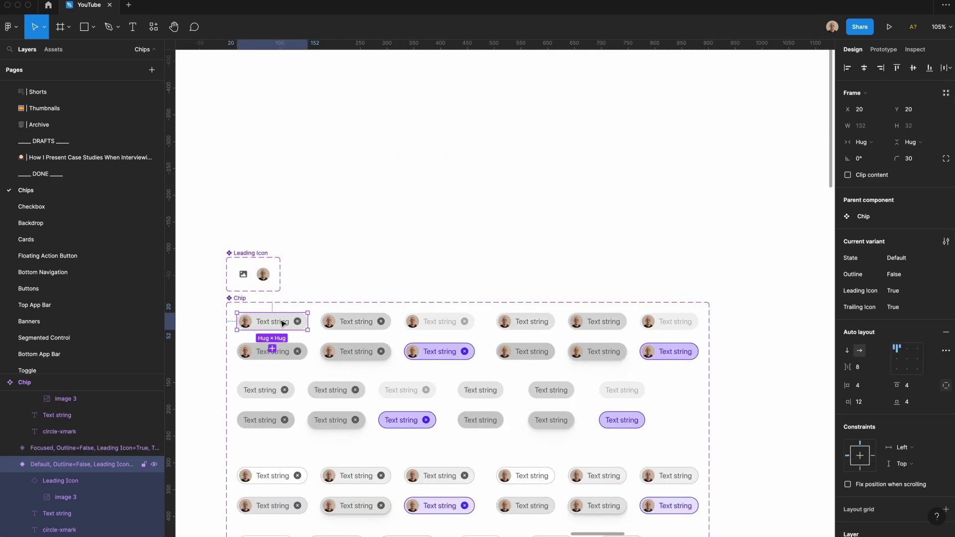
# Place a default chip instance above the Leading Icon set and switch it to Pressed with Outline, Leading Icon and Trailing Icon off
pyautogui.moveTo(282, 323); pyautogui.dragTo(478, 163)
pyautogui.click(898, 232)
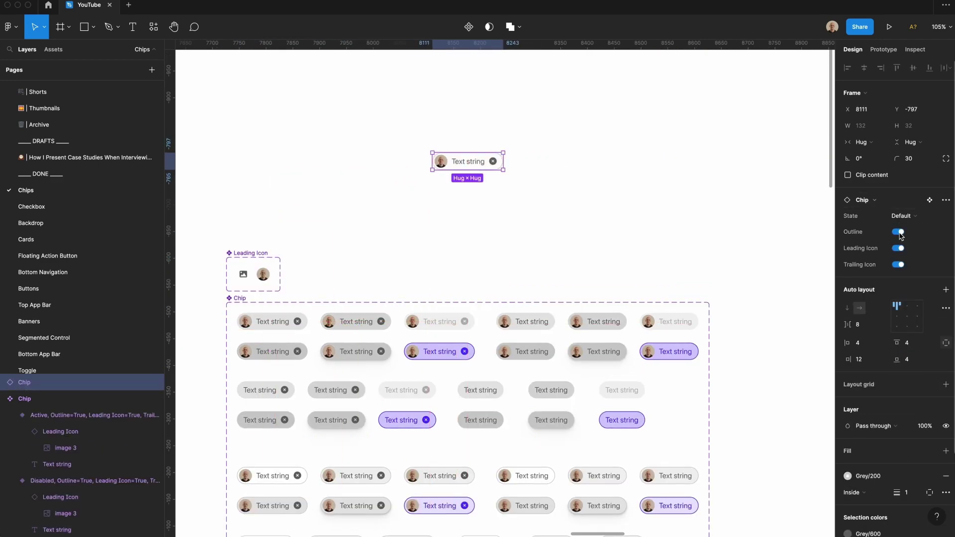
pyautogui.click(898, 231)
pyautogui.click(899, 248)
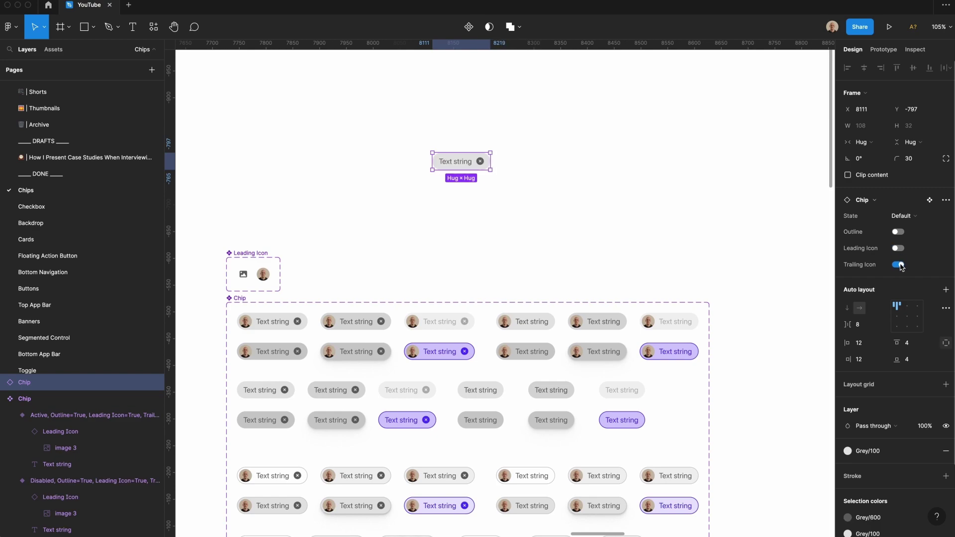
pyautogui.click(898, 264)
pyautogui.click(903, 215)
pyautogui.click(908, 230)
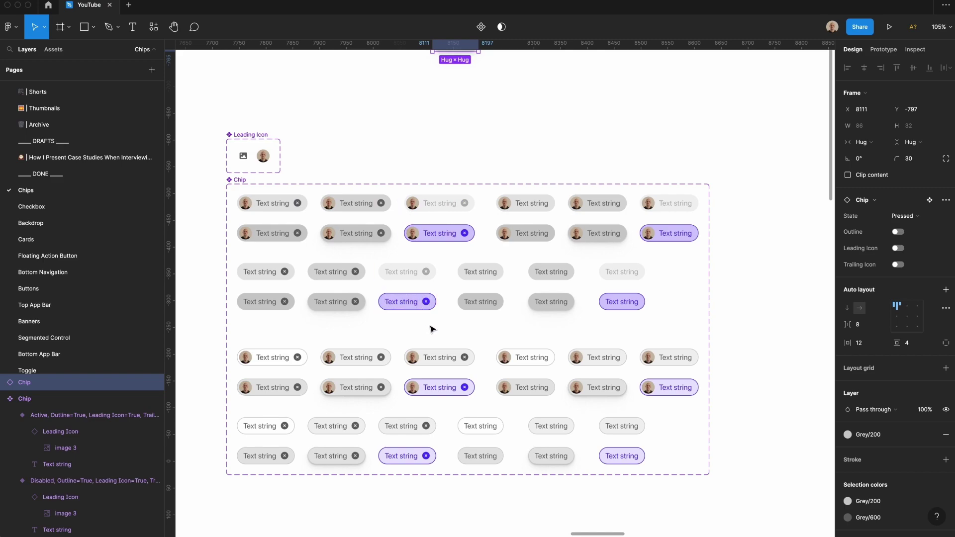
pyautogui.click(362, 104)
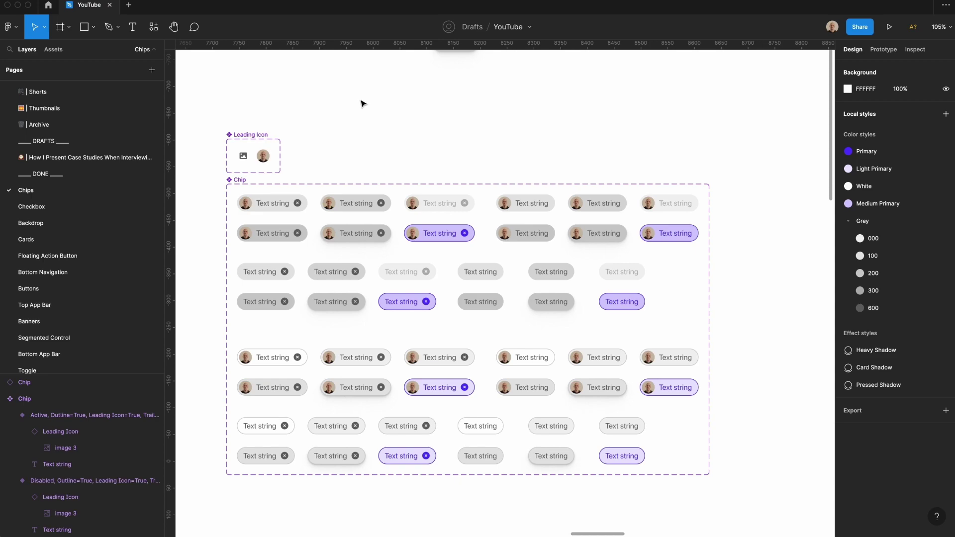
# Set the chip instance's State to Default with Outline and Leading Icon turned on
pyautogui.scroll(5, 361, 104)
pyautogui.click(472, 218)
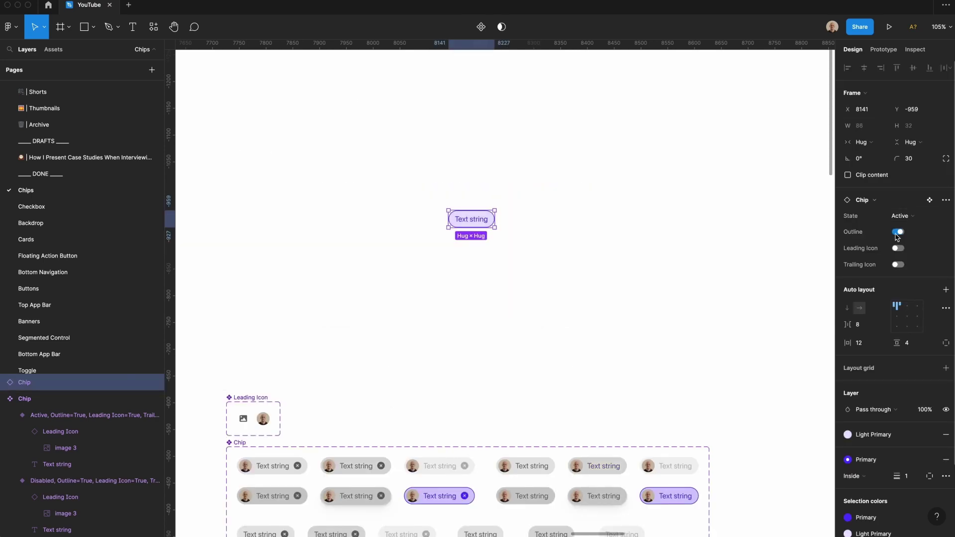
pyautogui.click(904, 220)
pyautogui.click(905, 228)
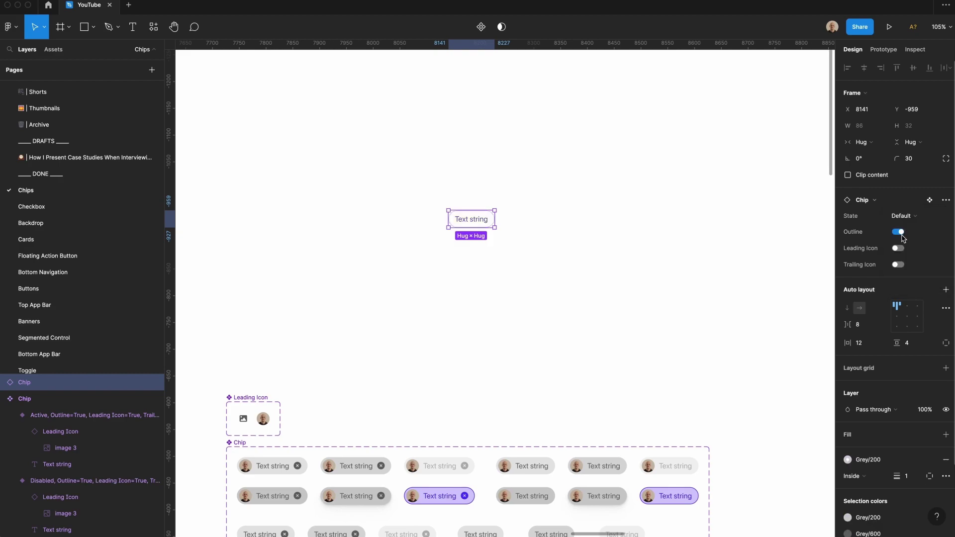
pyautogui.click(898, 249)
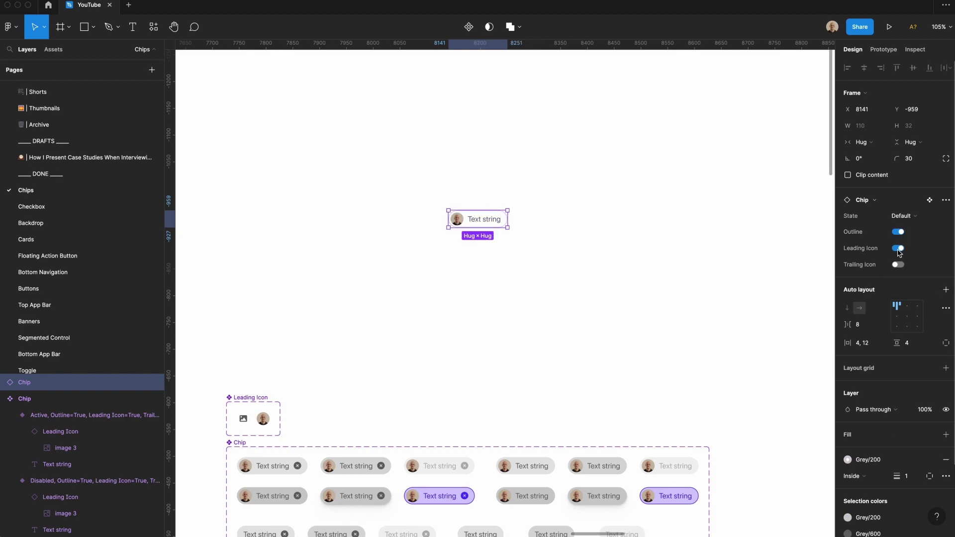
# Change the Type of the leading icon nested in the chip instance to Icon
pyautogui.click(458, 222)
pyautogui.click(890, 199)
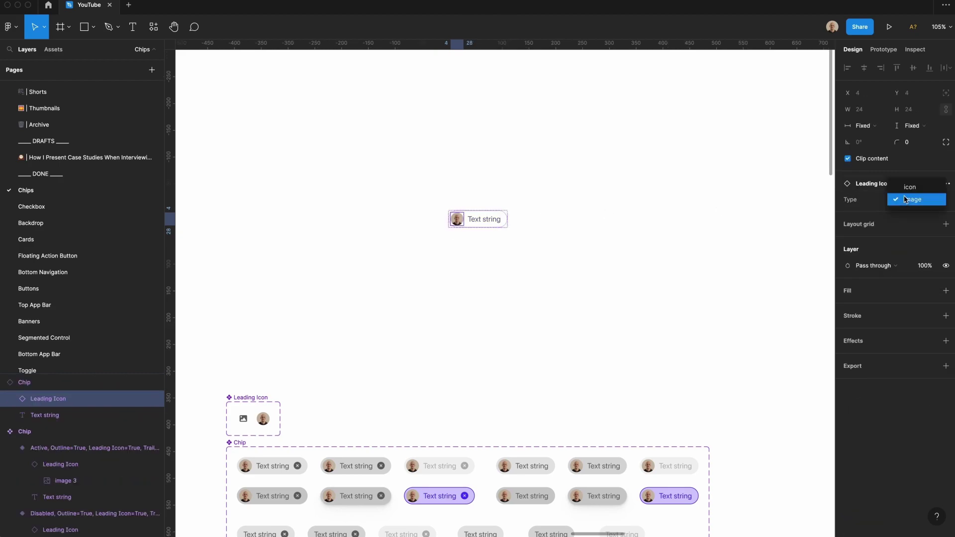
pyautogui.click(903, 189)
pyautogui.click(516, 230)
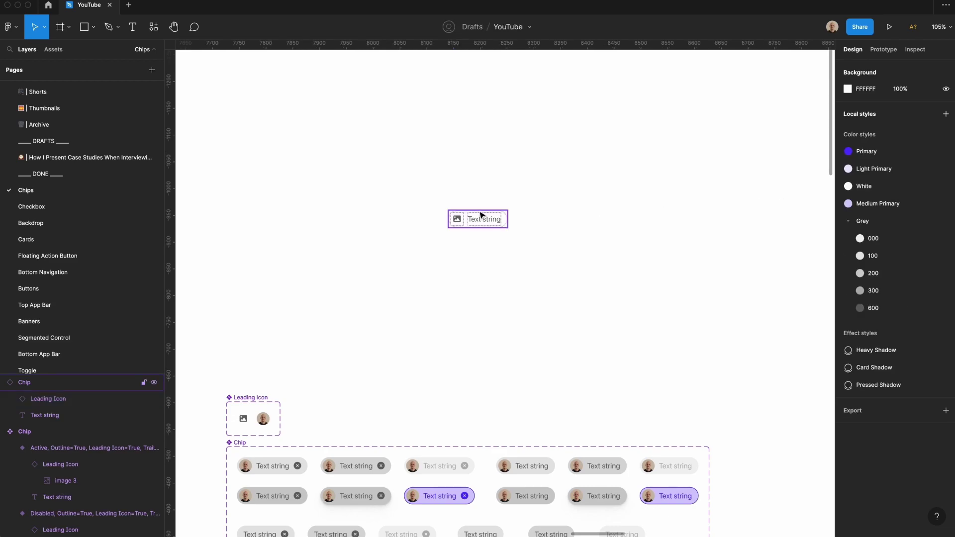